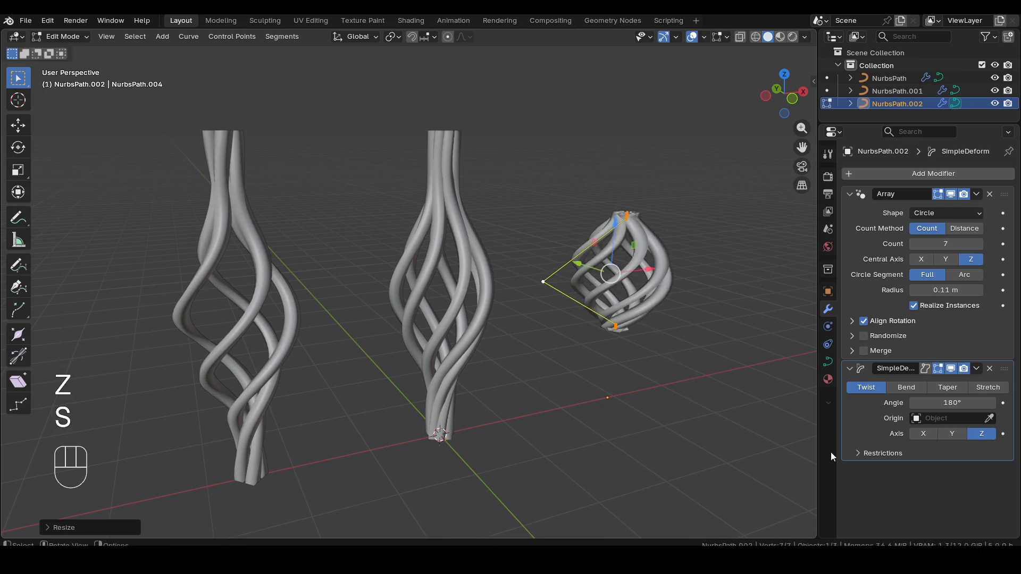
Step: Set the third twisted object's circular array to a count of 6 and a radius of 0.16 m, leaving Edit Mode
{"action": "left_click", "coordinate": [913, 244]}
{"action": "mouse_move", "coordinate": [944, 290]}
{"action": "left_mouse_down"}
{"action": "mouse_move", "coordinate": [1000, 290]}
{"action": "mouse_move", "coordinate": [955, 290]}
{"action": "left_mouse_up"}
{"action": "middle_click_drag", "start_coordinate": [529, 317], "coordinate": [504, 308]}
{"action": "key", "text": "Tab"}
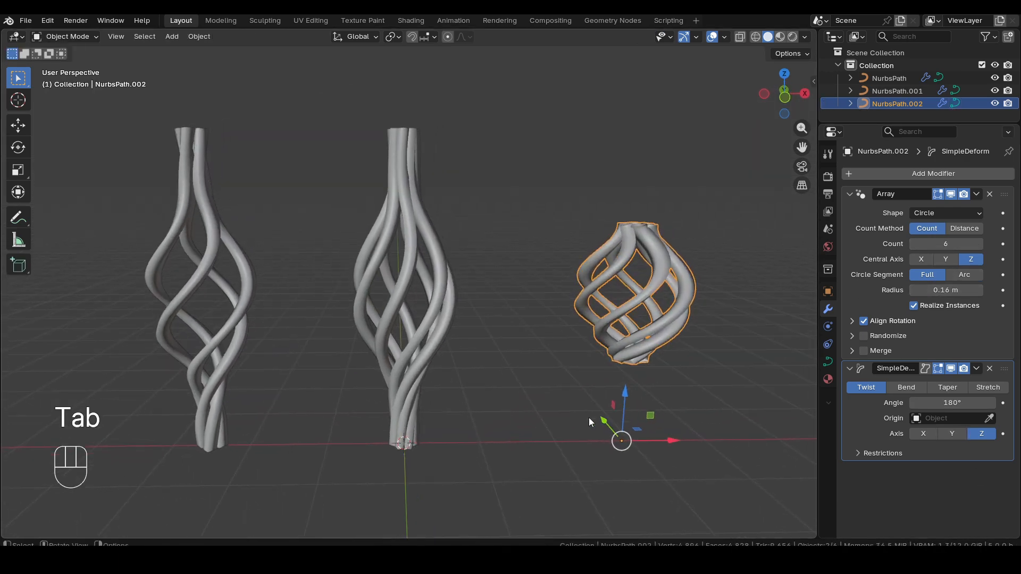
{"action": "key", "text": "a"}
{"action": "key", "text": "s"}
{"action": "key", "text": "Tab"}
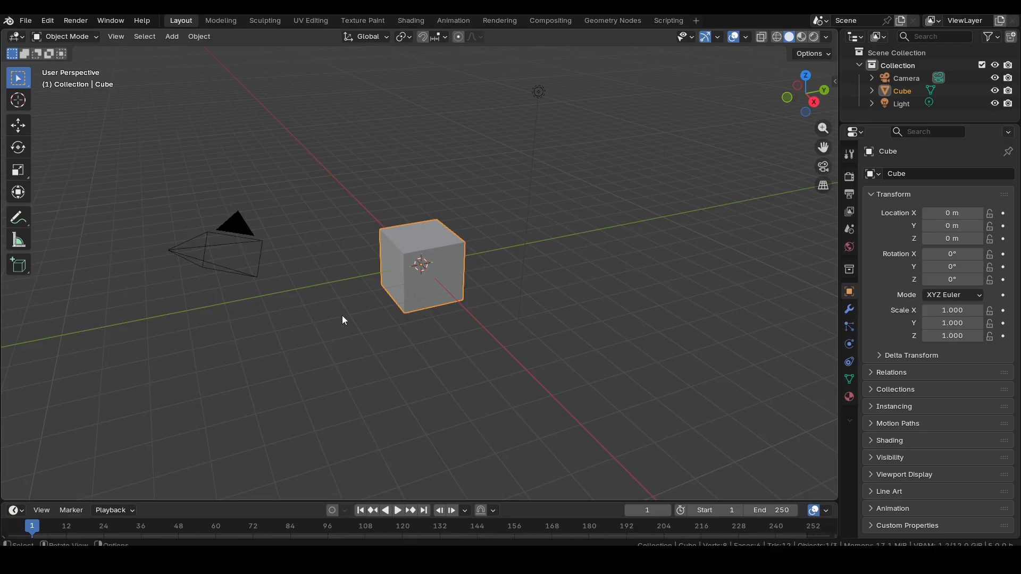
Step: Delete all the default objects from the scene
{"action": "key", "text": "alt+a"}
{"action": "key", "text": "a"}
{"action": "key", "text": "x"}
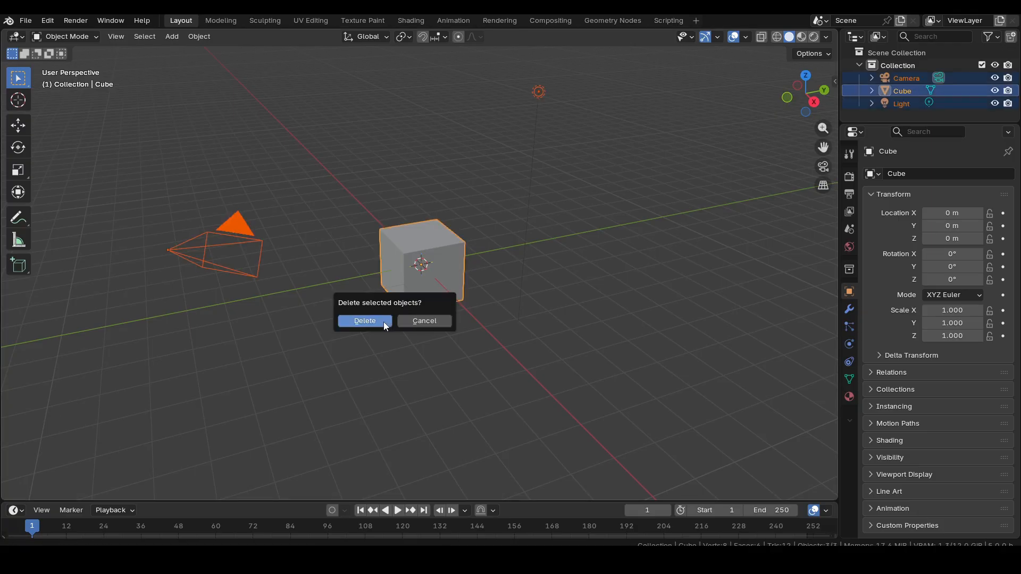
{"action": "left_click", "coordinate": [384, 321]}
Step: Add a Path curve at the world origin
{"action": "key", "text": "shift+a"}
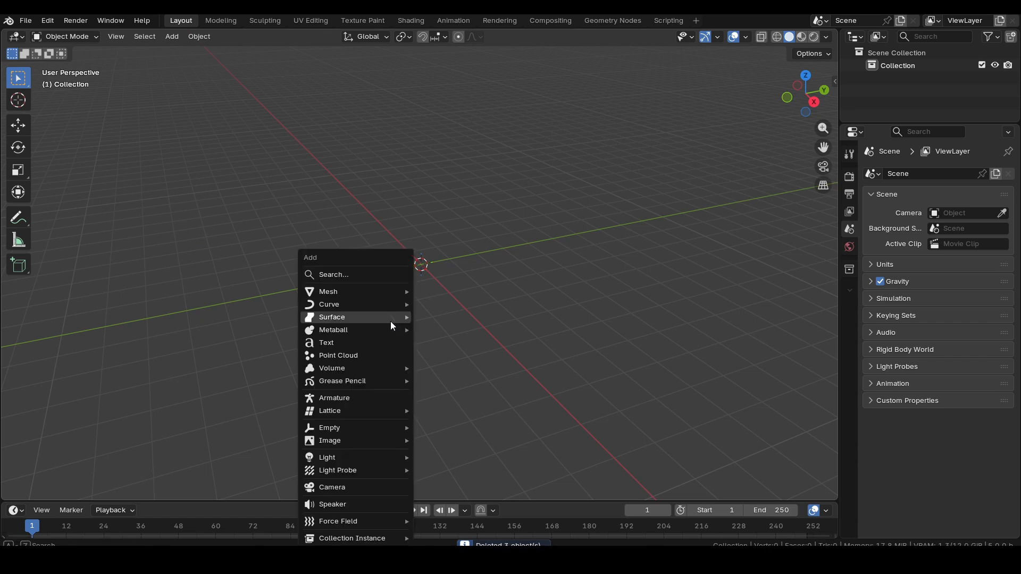
{"action": "mouse_move", "coordinate": [374, 302]}
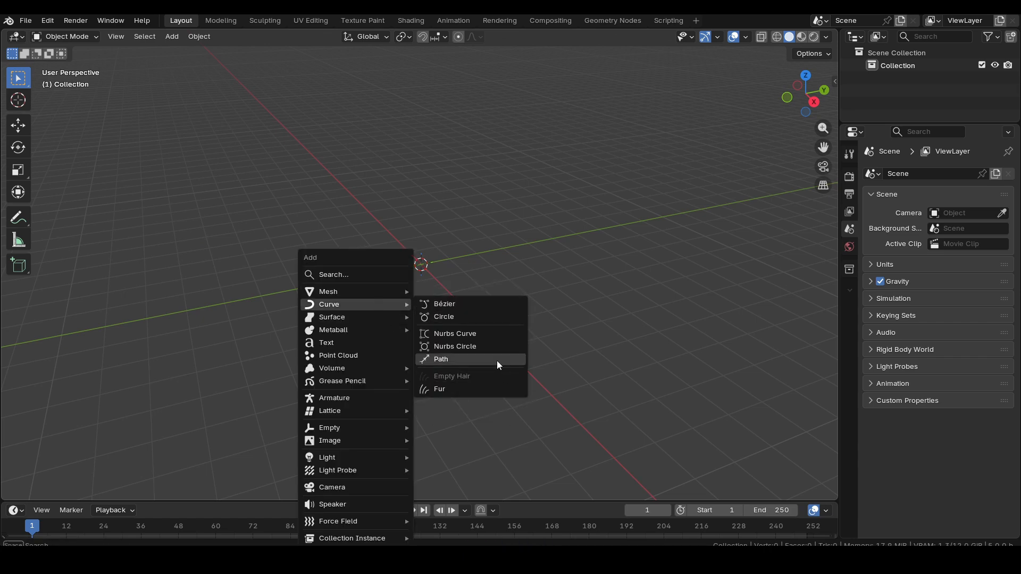
{"action": "left_click", "coordinate": [499, 365]}
{"action": "middle_click_drag", "start_coordinate": [476, 337], "coordinate": [530, 362]}
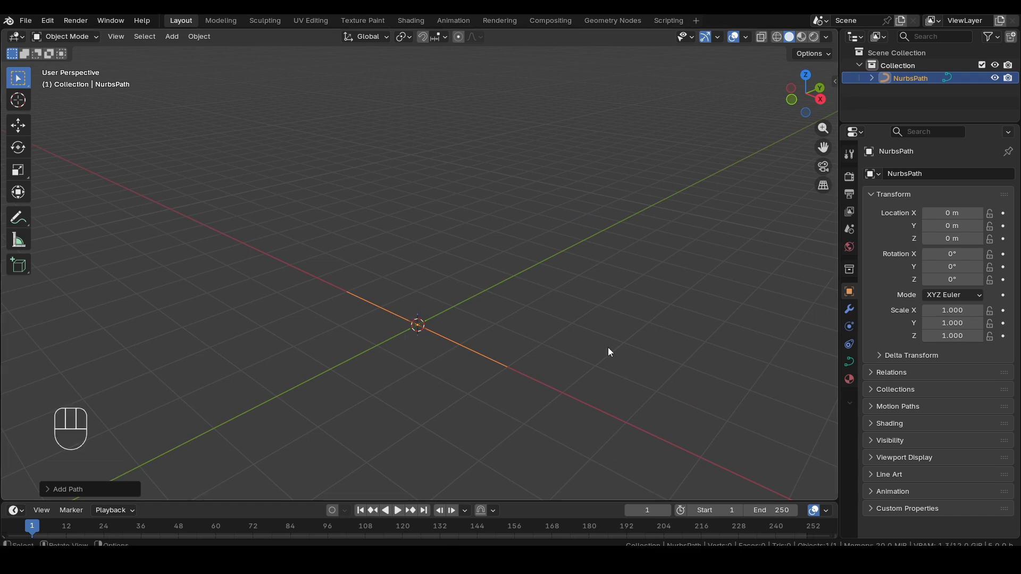
Step: Rotate the path 90° about the Y axis so it stands upright
{"action": "key", "text": "r"}
{"action": "key", "text": "y"}
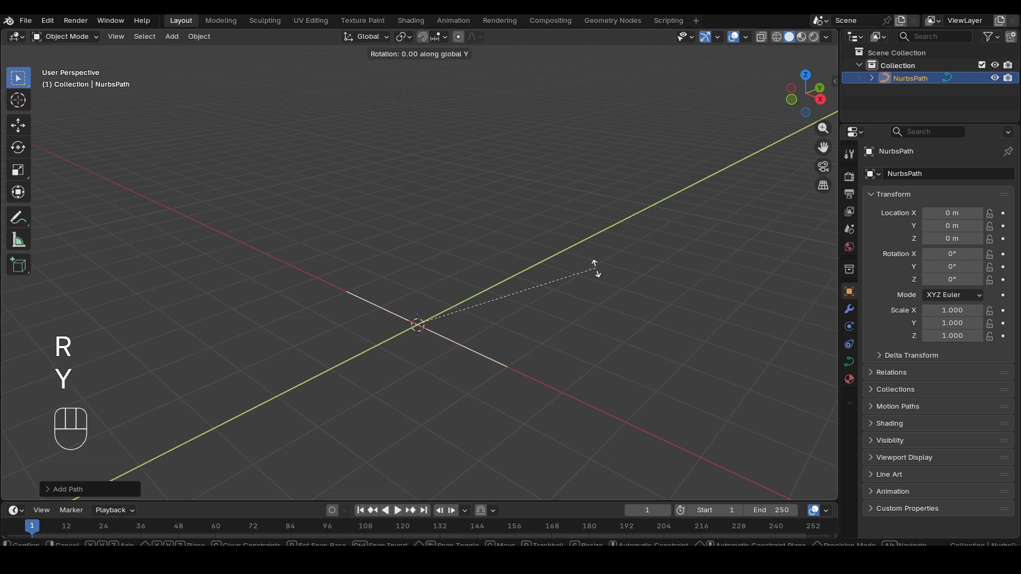
{"action": "key", "text": "KP_9"}
{"action": "key", "text": "KP_0"}
{"action": "key", "text": "KP_Enter"}
{"action": "scroll", "coordinate": [492, 317], "scroll_direction": "up", "scroll_amount": 2}
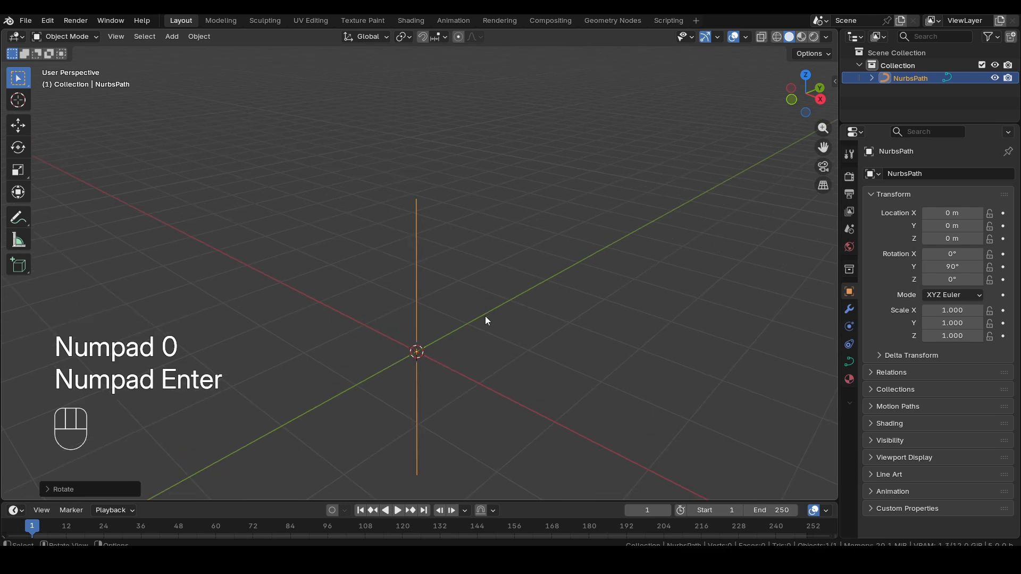
Step: Show the path's transform values and move it up 2 m along the Z axis
{"action": "key", "text": "Tab"}
{"action": "key", "text": "Tab"}
{"action": "scroll", "coordinate": [413, 351], "scroll_direction": "down", "scroll_amount": 2}
{"action": "key", "text": "n"}
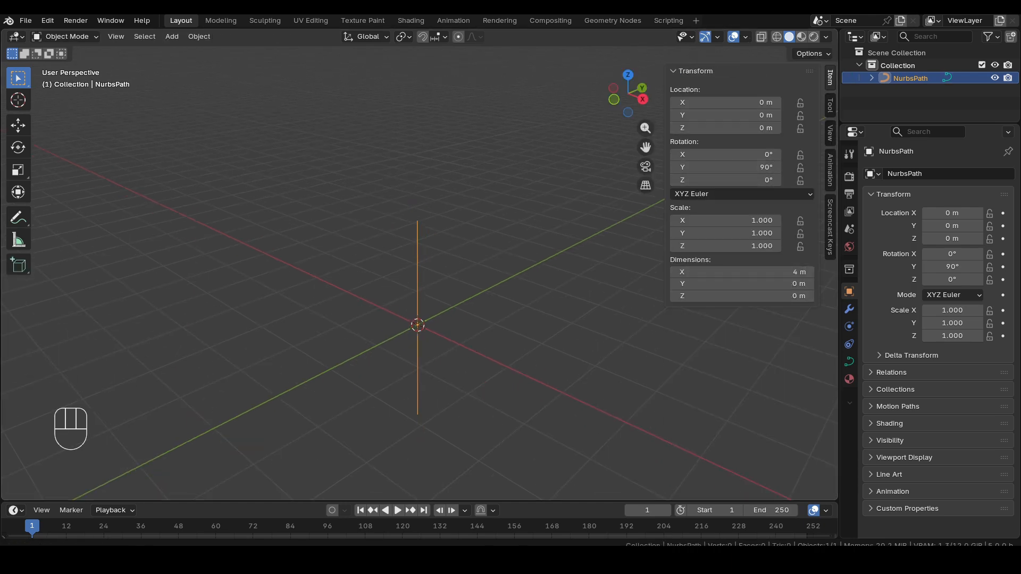
{"action": "key", "text": "g"}
{"action": "key", "text": "z"}
{"action": "key", "text": "KP_2"}
{"action": "key", "text": "KP_Enter"}
{"action": "middle_click_drag", "start_coordinate": [442, 354], "coordinate": [431, 408], "text": "shift"}
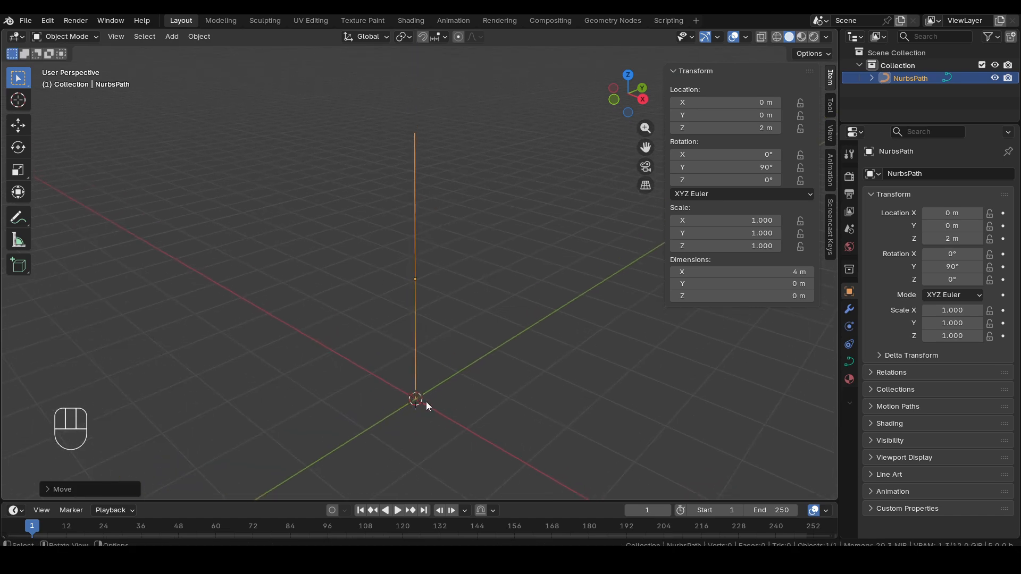
Step: Set the path's origin to the 3D cursor at its lower end
{"action": "key", "text": "shift"}
{"action": "key", "text": "shift+a"}
{"action": "right_click", "coordinate": [451, 352]}
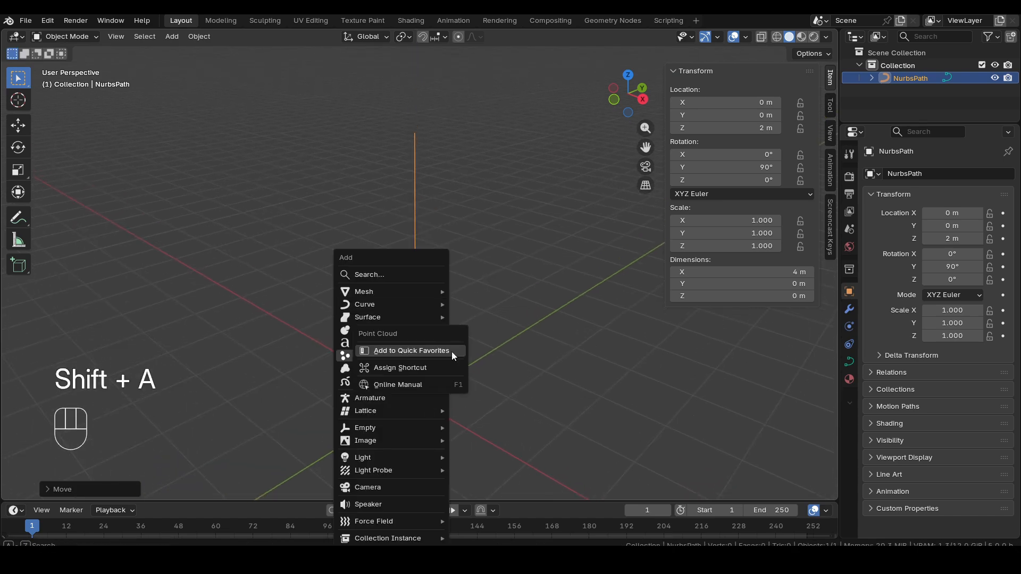
{"action": "right_click", "coordinate": [439, 345]}
{"action": "mouse_move", "coordinate": [419, 362]}
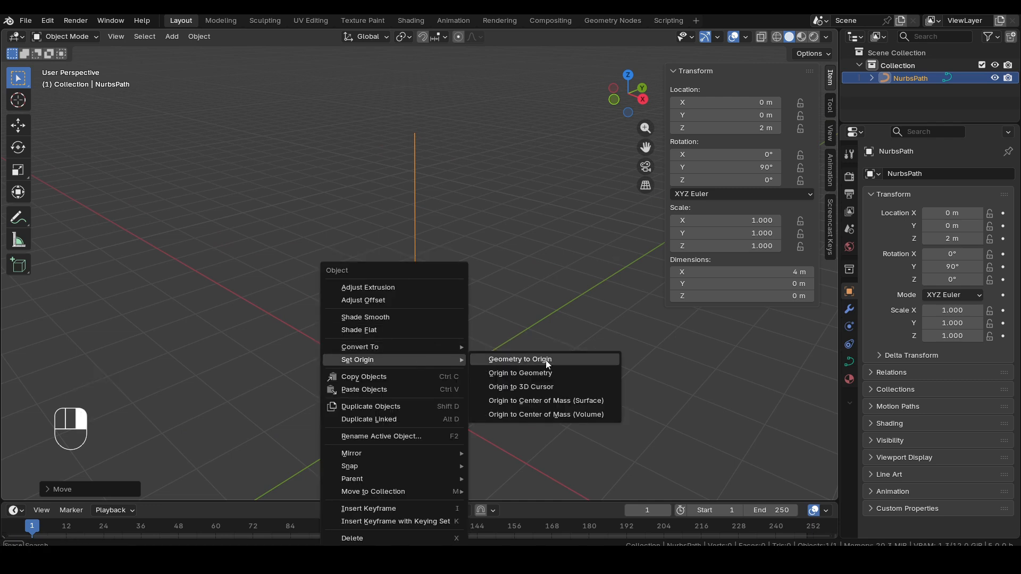
{"action": "left_click", "coordinate": [476, 389]}
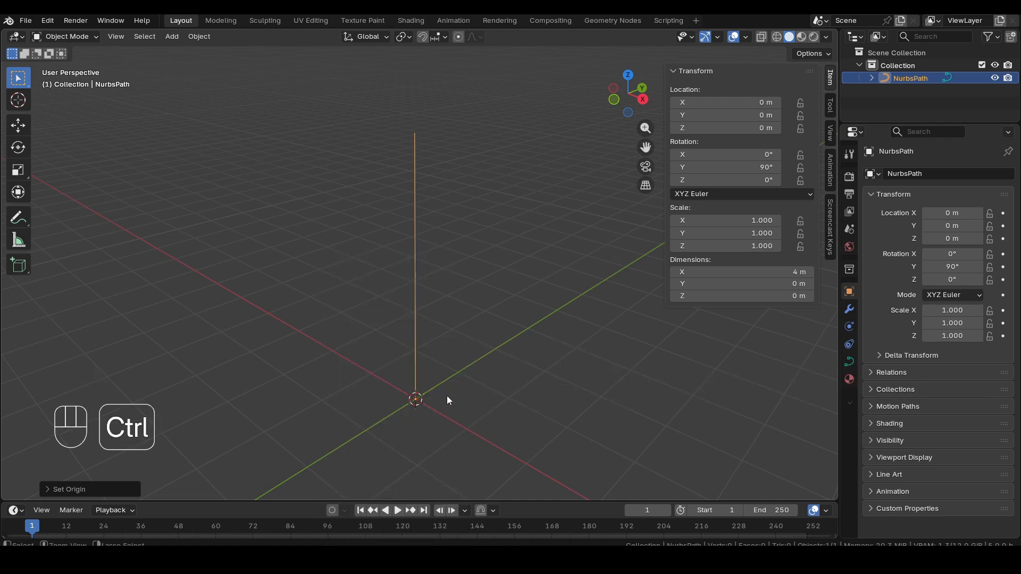
Step: Apply an object transform to the path and turn on the move gizmo
{"action": "key", "text": "ctrl+a"}
{"action": "left_click", "coordinate": [440, 352]}
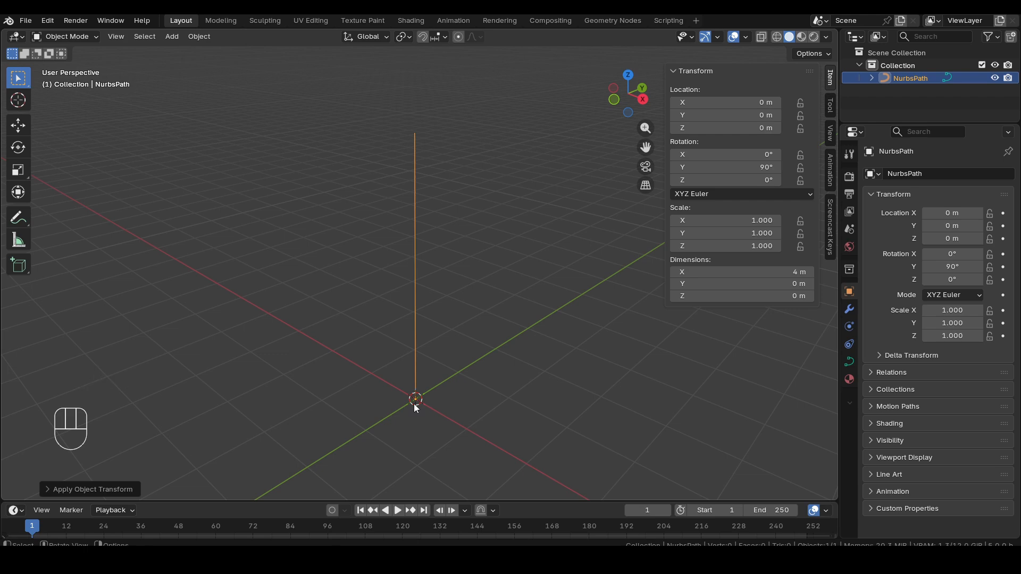
{"action": "left_click", "coordinate": [717, 37]}
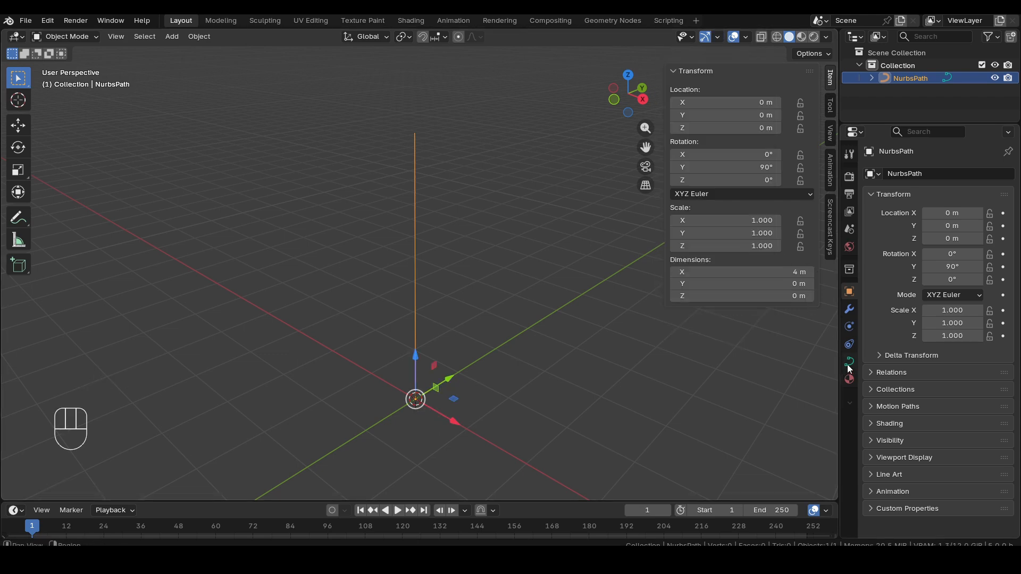
Step: Give the path a round bevel with a depth of 0.09 m and a resolution of 0
{"action": "left_click", "coordinate": [849, 362]}
{"action": "left_click", "coordinate": [902, 379]}
{"action": "scroll", "coordinate": [902, 379], "scroll_direction": "down", "scroll_amount": 1}
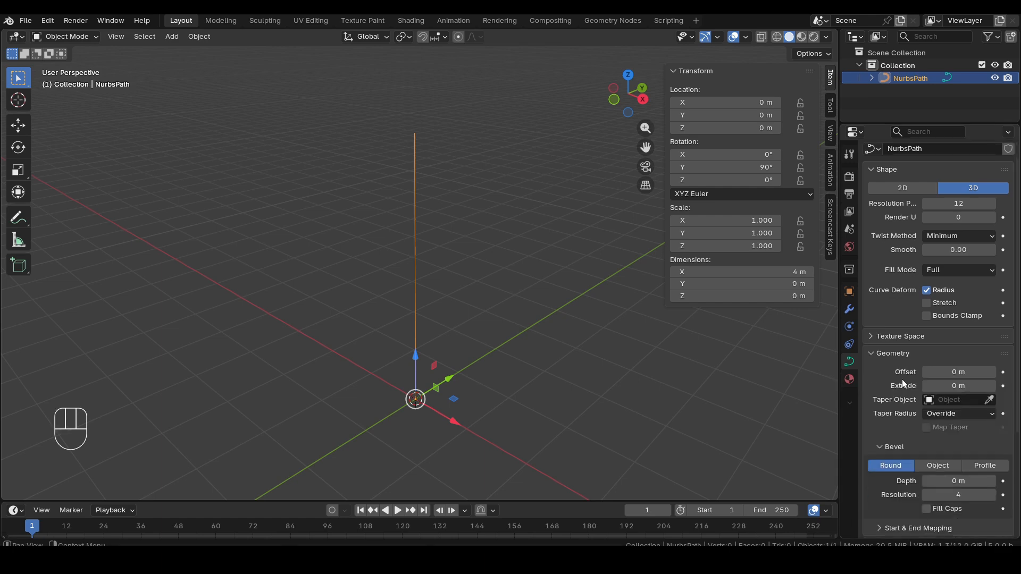
{"action": "scroll", "coordinate": [914, 387], "scroll_direction": "down", "scroll_amount": 5}
{"action": "left_click_drag", "start_coordinate": [957, 355], "coordinate": [905, 365]}
{"action": "middle_click_drag", "start_coordinate": [466, 275], "coordinate": [514, 298]}
{"action": "scroll", "coordinate": [499, 325], "scroll_direction": "up", "scroll_amount": 4}
{"action": "middle_click_drag", "start_coordinate": [514, 287], "coordinate": [513, 335], "text": "shift"}
{"action": "middle_click_drag", "start_coordinate": [514, 335], "coordinate": [521, 319]}
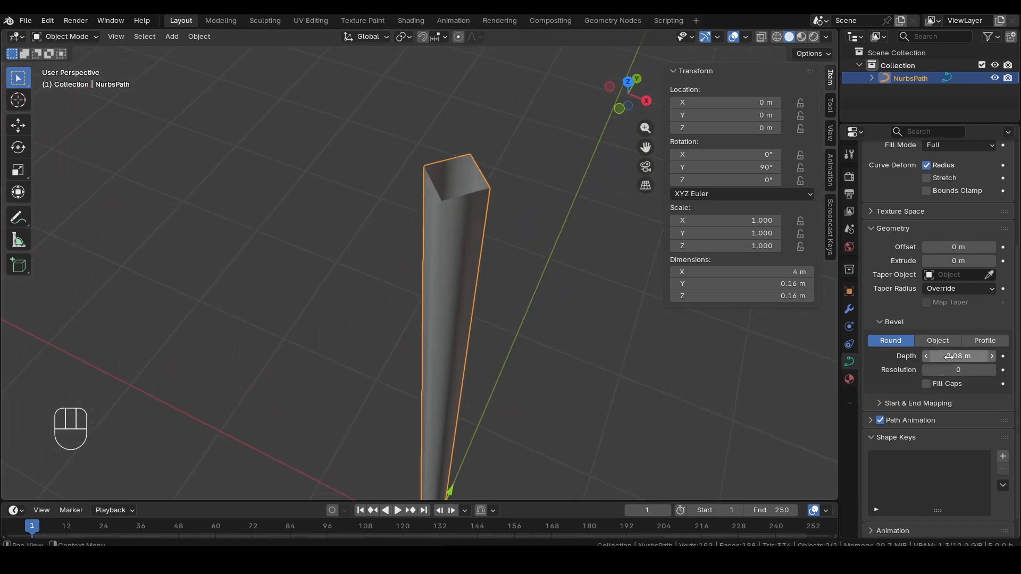
{"action": "mouse_move", "coordinate": [949, 356]}
{"action": "left_mouse_down"}
{"action": "mouse_move", "coordinate": [972, 357]}
{"action": "mouse_move", "coordinate": [957, 357]}
{"action": "left_mouse_up"}
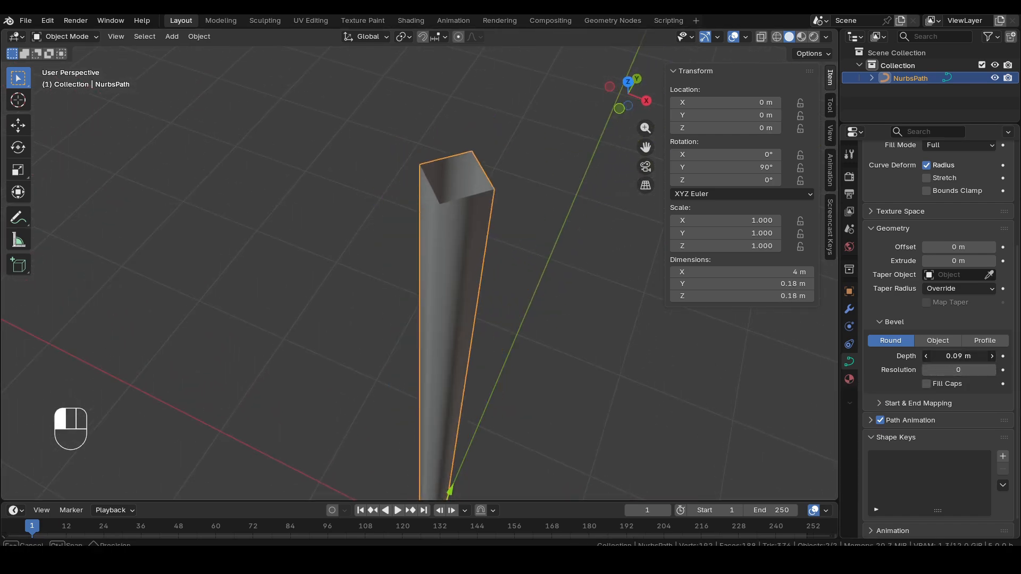
Step: Try bevel resolution 4, the Object type and a reshaped Profile bevel, and return to a Round bevel with resolution 0
{"action": "left_click", "coordinate": [992, 370]}
{"action": "left_click", "coordinate": [992, 370]}
{"action": "left_click", "coordinate": [992, 370]}
{"action": "left_click", "coordinate": [992, 370]}
{"action": "left_click", "coordinate": [940, 341]}
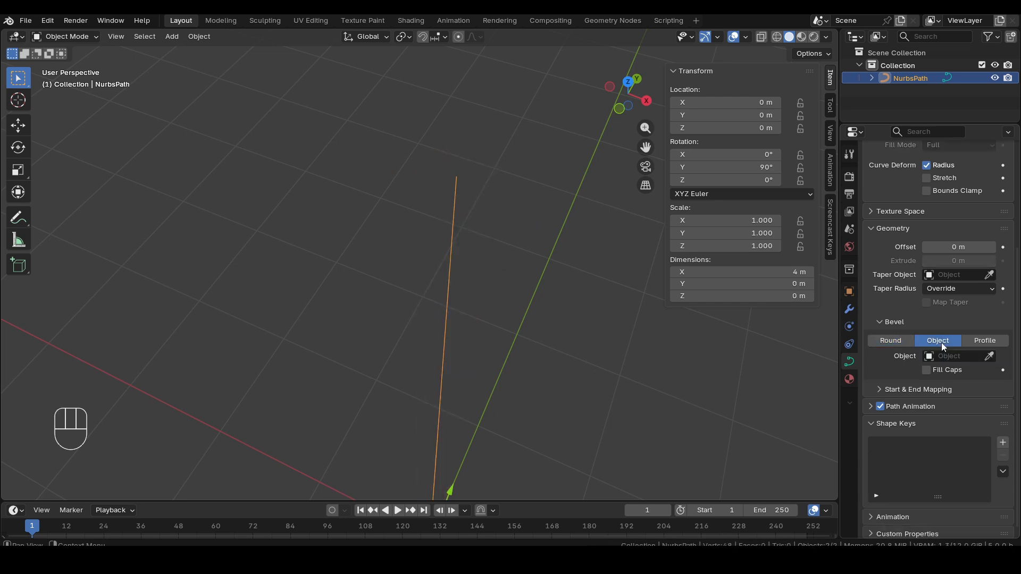
{"action": "left_click", "coordinate": [975, 342]}
{"action": "left_click_drag", "start_coordinate": [911, 498], "coordinate": [899, 494]}
{"action": "left_click_drag", "start_coordinate": [952, 530], "coordinate": [960, 523]}
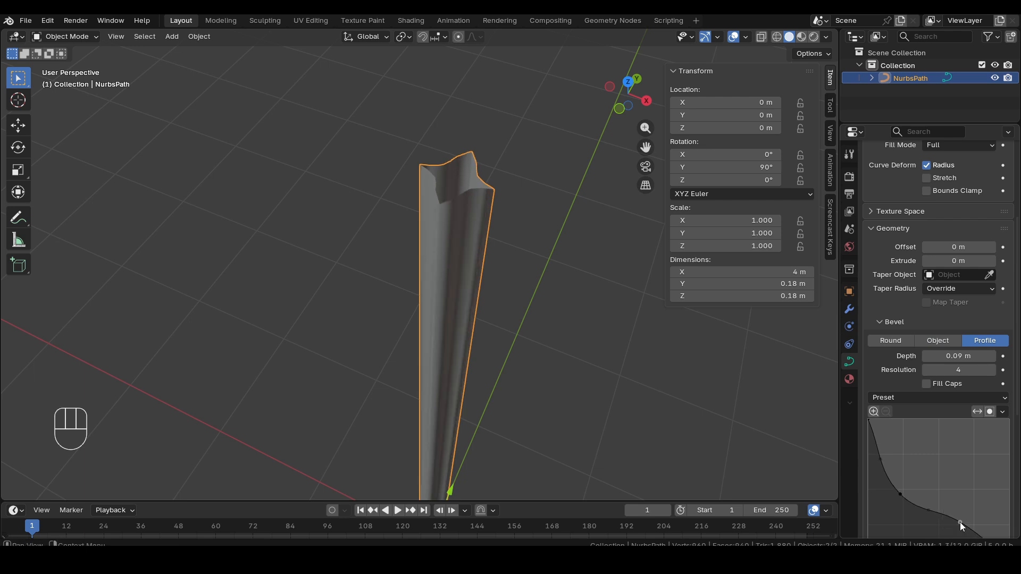
{"action": "left_click", "coordinate": [890, 340]}
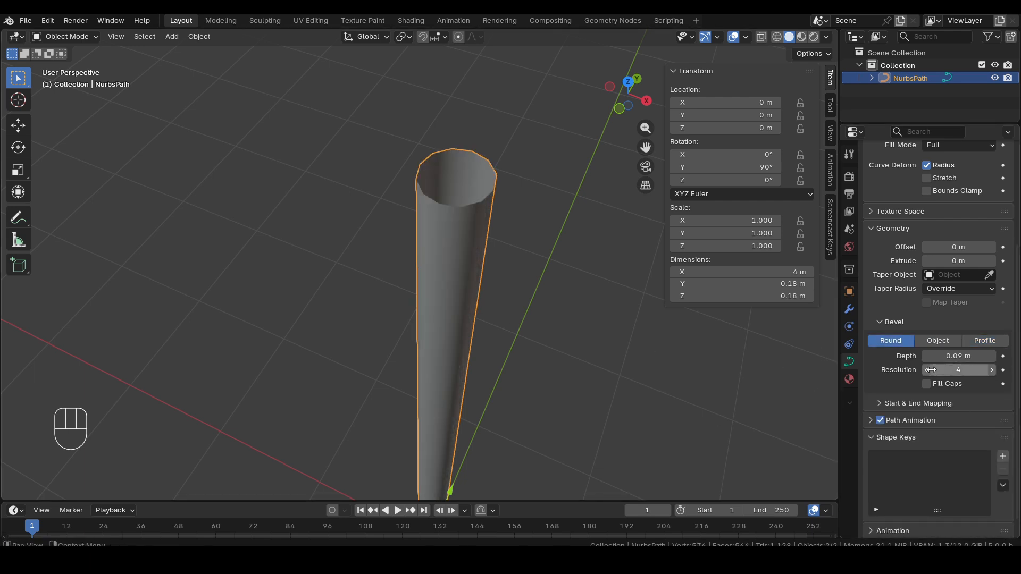
{"action": "left_click_drag", "start_coordinate": [930, 369], "coordinate": [909, 369]}
Step: Add an Array modifier to the beveled path
{"action": "scroll", "coordinate": [247, 310], "scroll_direction": "down", "scroll_amount": 5}
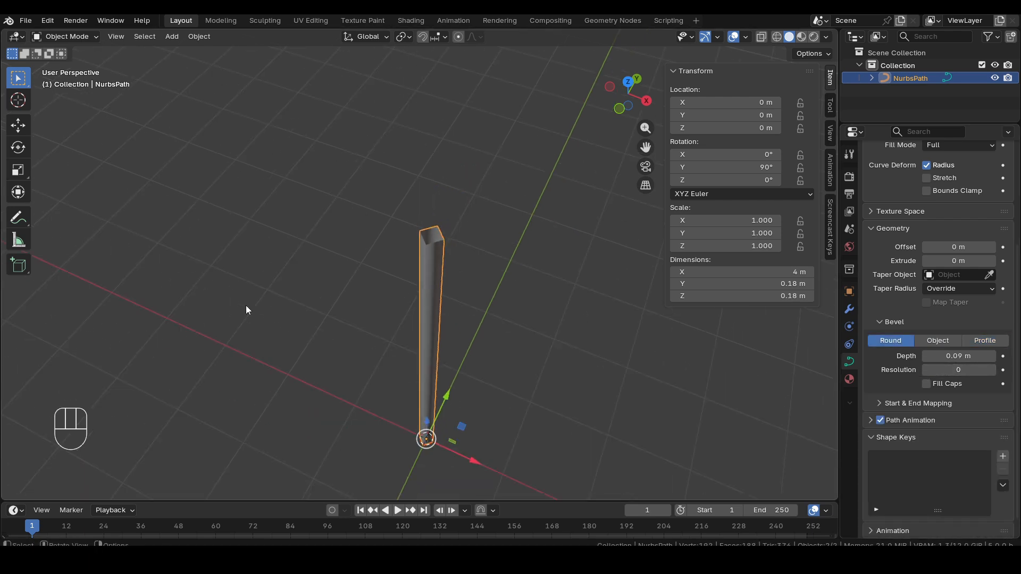
{"action": "middle_click_drag", "start_coordinate": [246, 310], "coordinate": [89, 410]}
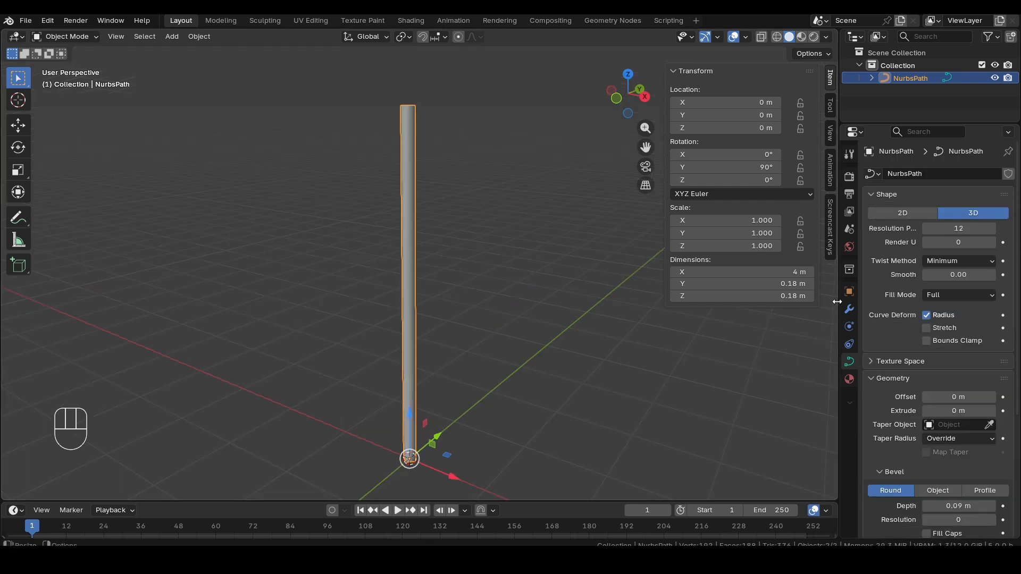
{"action": "left_click", "coordinate": [849, 309]}
{"action": "left_click", "coordinate": [925, 174]}
{"action": "type", "text": "a"}
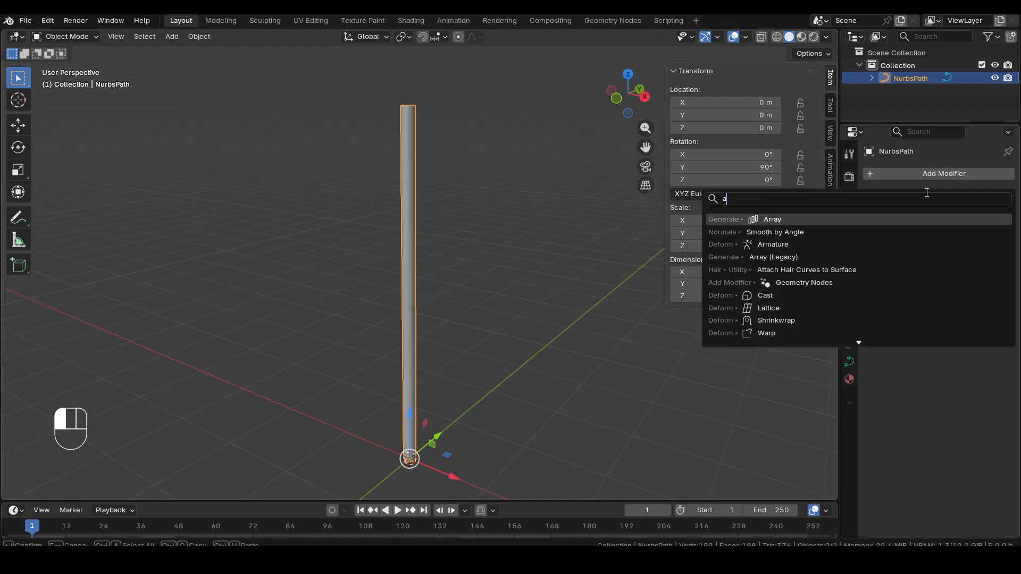
{"action": "type", "text": "rra"}
{"action": "left_click", "coordinate": [806, 219]}
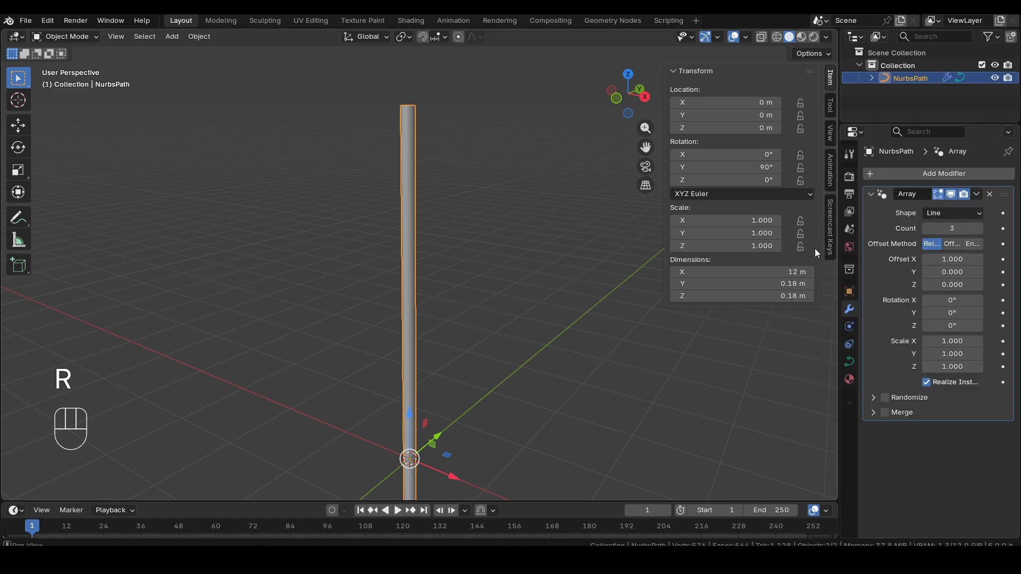
Step: Set the array's shape to Circle with a count of 4
{"action": "left_click", "coordinate": [954, 216]}
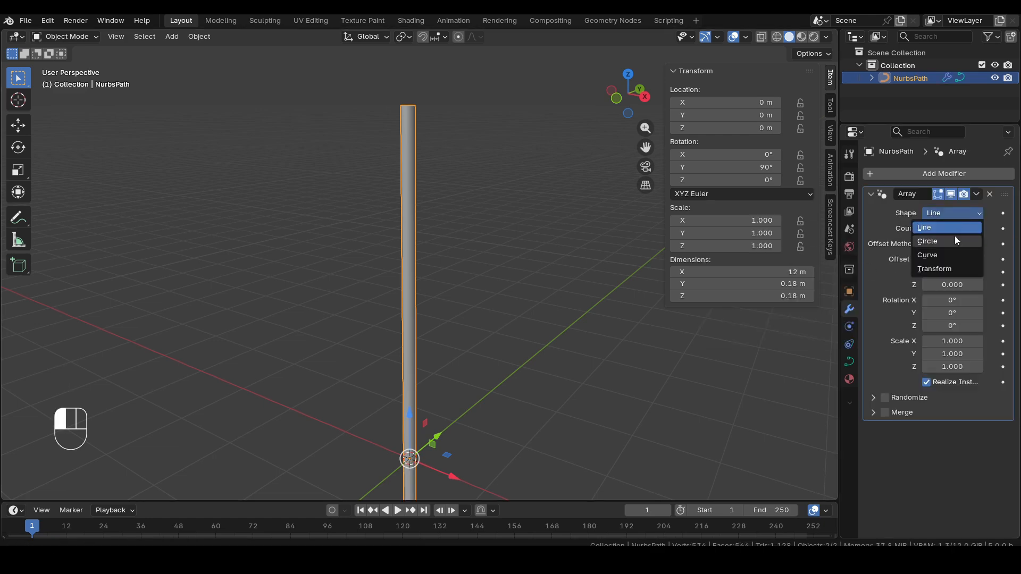
{"action": "left_click", "coordinate": [946, 241]}
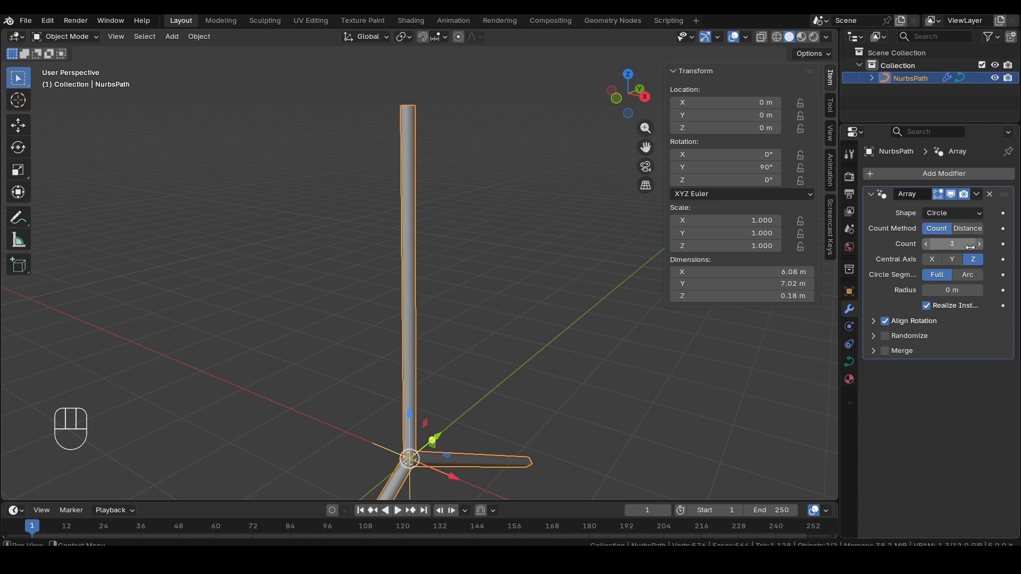
{"action": "left_click", "coordinate": [979, 245]}
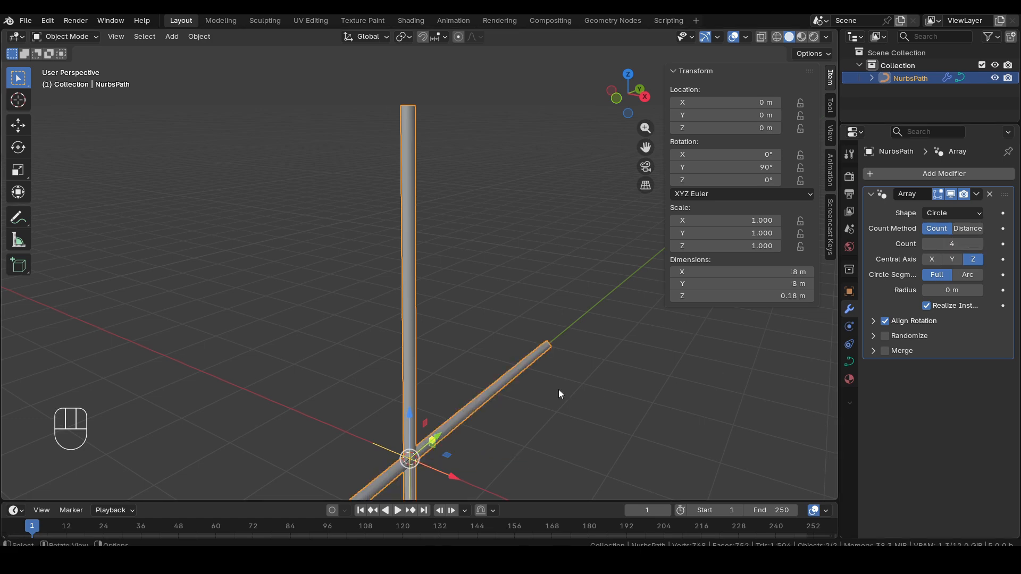
Step: Apply the path's rotation and scale so the array copies align around the vertical axis
{"action": "scroll", "coordinate": [558, 390], "scroll_direction": "down", "scroll_amount": 5}
{"action": "middle_click_drag", "start_coordinate": [557, 391], "coordinate": [557, 342], "text": "shift"}
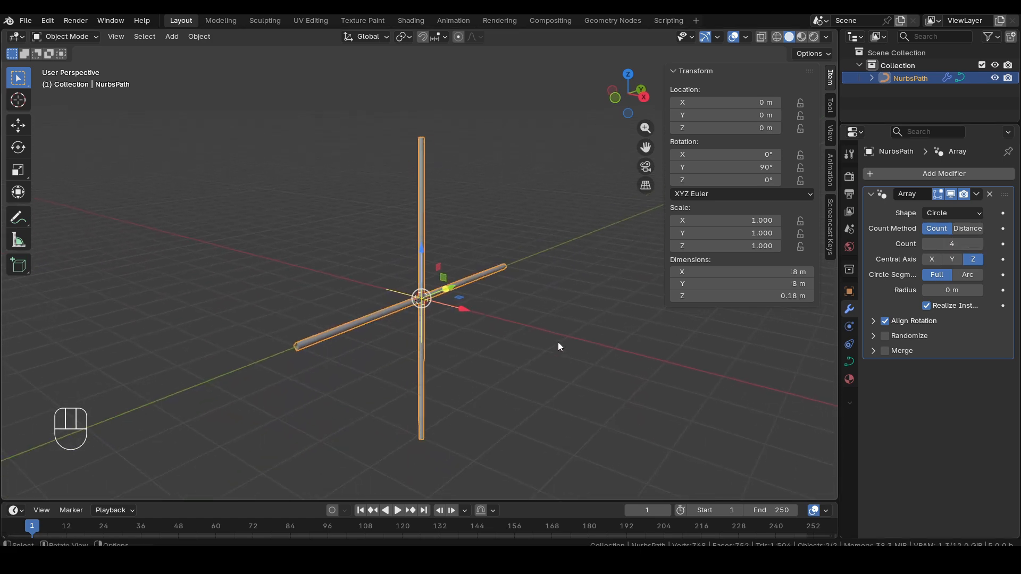
{"action": "scroll", "coordinate": [558, 346], "scroll_direction": "up", "scroll_amount": 2}
{"action": "middle_click_drag", "start_coordinate": [572, 278], "coordinate": [511, 360], "text": "shift"}
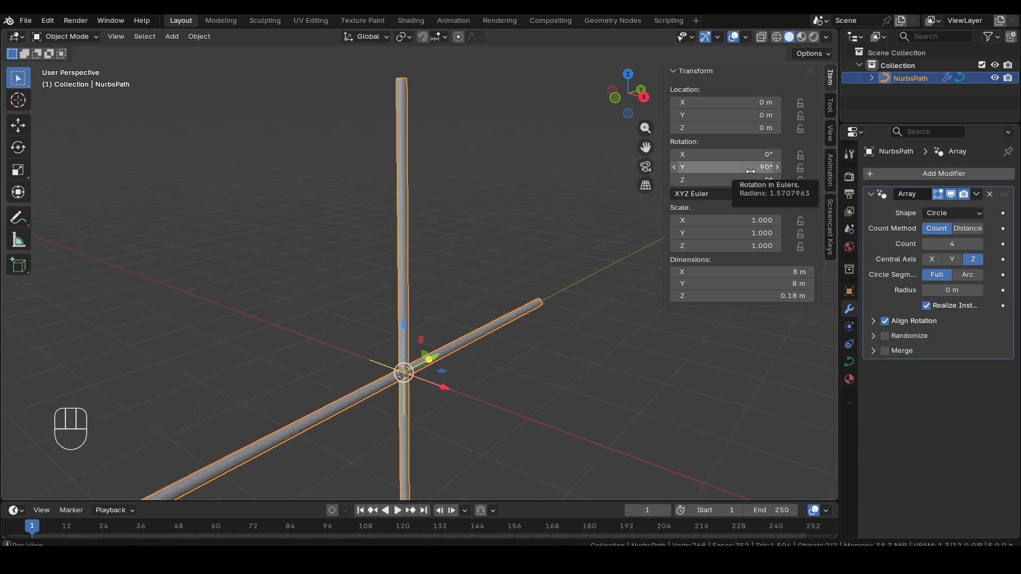
{"action": "key", "text": "ctrl+a"}
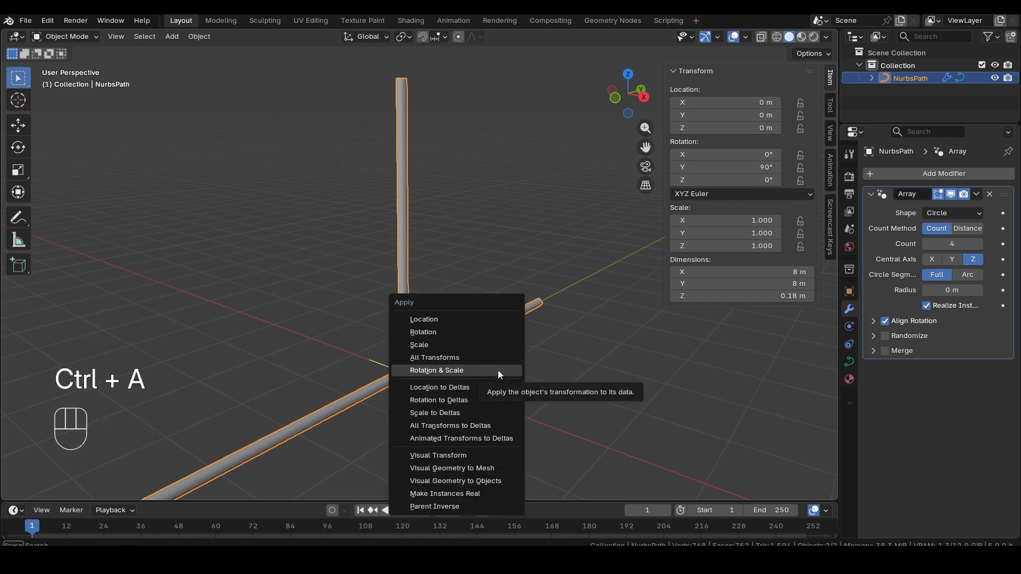
{"action": "left_click", "coordinate": [498, 371]}
{"action": "middle_click_drag", "start_coordinate": [498, 370], "coordinate": [507, 420]}
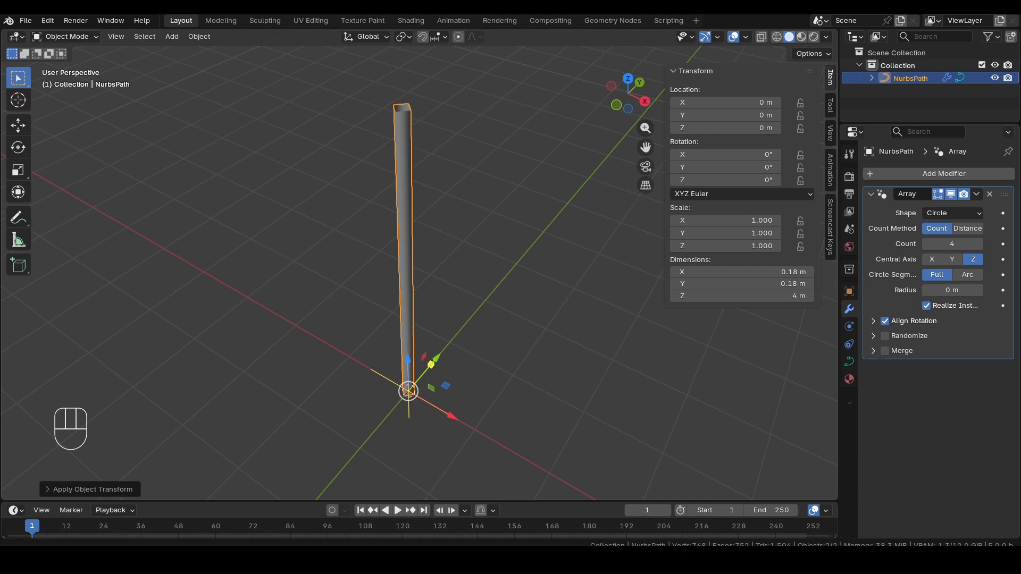
Step: Set the circular array's radius to 0.11 m to spread the four rods apart
{"action": "left_click_drag", "start_coordinate": [952, 290], "coordinate": [919, 291]}
{"action": "scroll", "coordinate": [479, 214], "scroll_direction": "up", "scroll_amount": 3}
{"action": "middle_click_drag", "start_coordinate": [476, 161], "coordinate": [533, 232]}
{"action": "middle_click_drag", "start_coordinate": [534, 231], "coordinate": [354, 320], "text": "shift"}
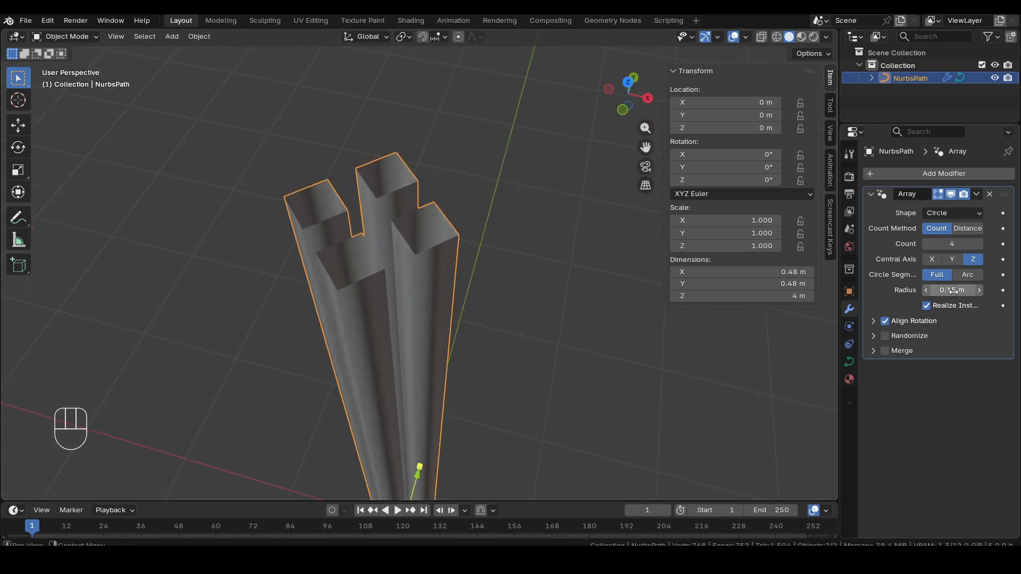
{"action": "mouse_move", "coordinate": [951, 291]}
{"action": "left_mouse_down"}
{"action": "mouse_move", "coordinate": [936, 291]}
{"action": "mouse_move", "coordinate": [952, 290]}
{"action": "left_mouse_up"}
Step: Add a Simple Deform modifier to the arrayed path and widen the modifier settings area
{"action": "scroll", "coordinate": [522, 392], "scroll_direction": "down", "scroll_amount": 3}
{"action": "middle_click_drag", "start_coordinate": [522, 391], "coordinate": [502, 363]}
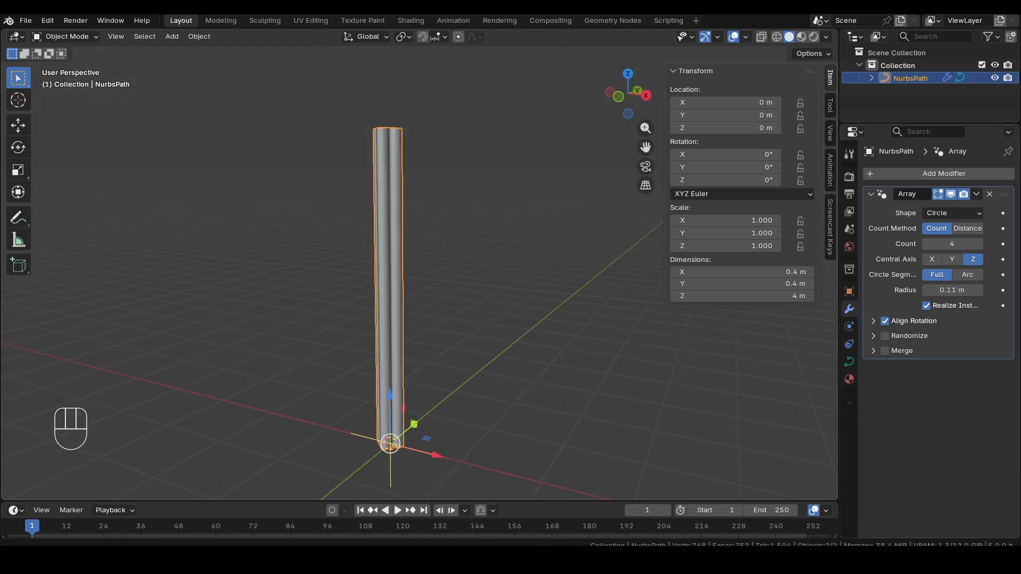
{"action": "left_click", "coordinate": [965, 173]}
{"action": "type", "text": "simple"}
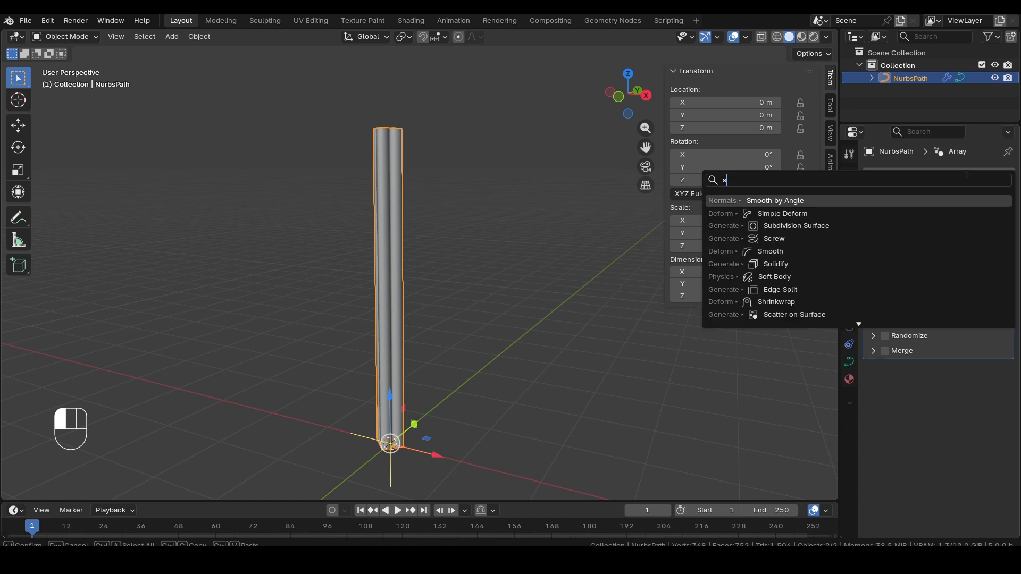
{"action": "key", "text": "Return"}
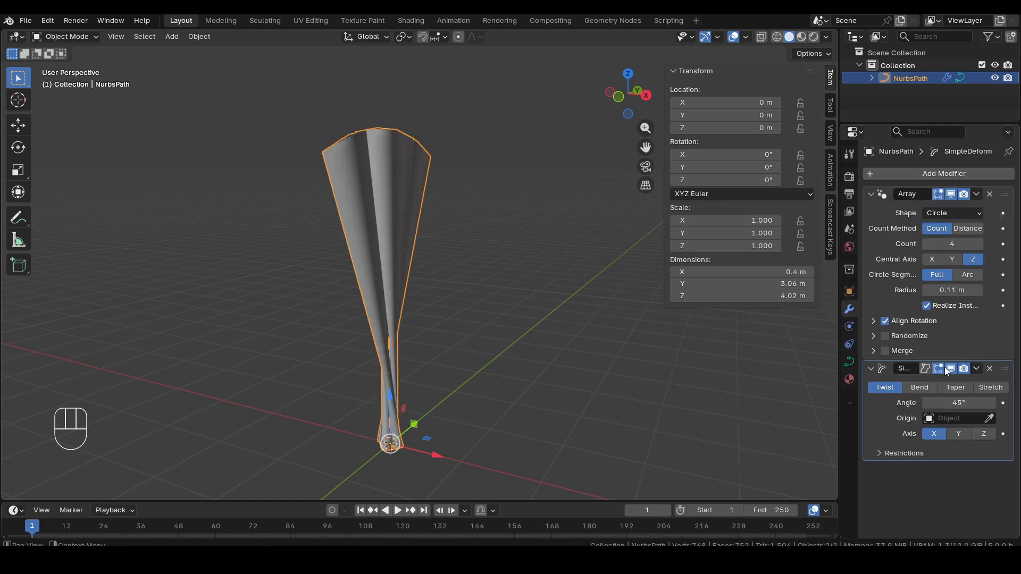
{"action": "left_click_drag", "start_coordinate": [839, 385], "coordinate": [817, 381]}
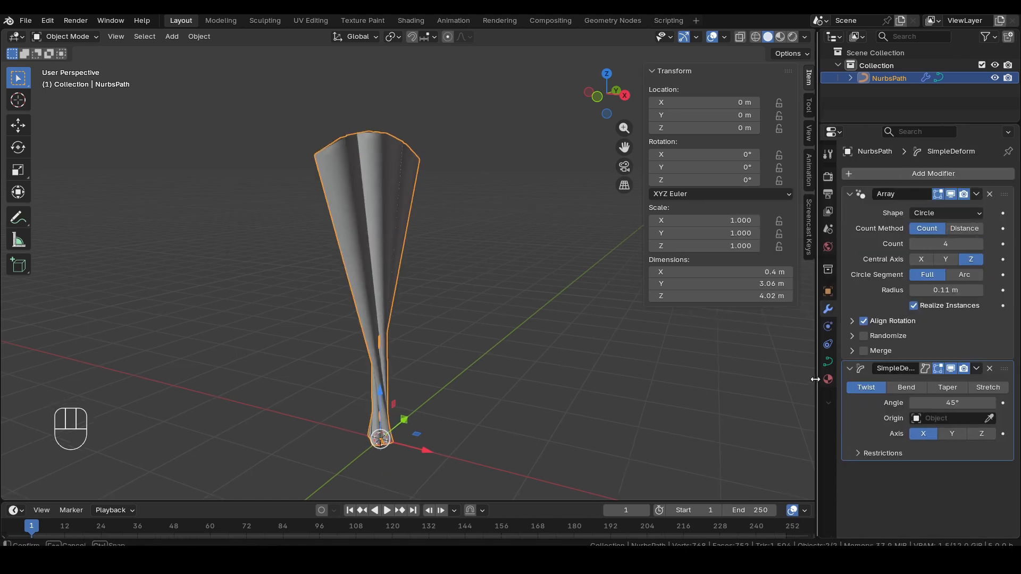
Step: Set the Simple Deform twist to the Z axis with an angle of 180° and hide the sidebar
{"action": "left_click", "coordinate": [981, 434]}
{"action": "left_click", "coordinate": [942, 403]}
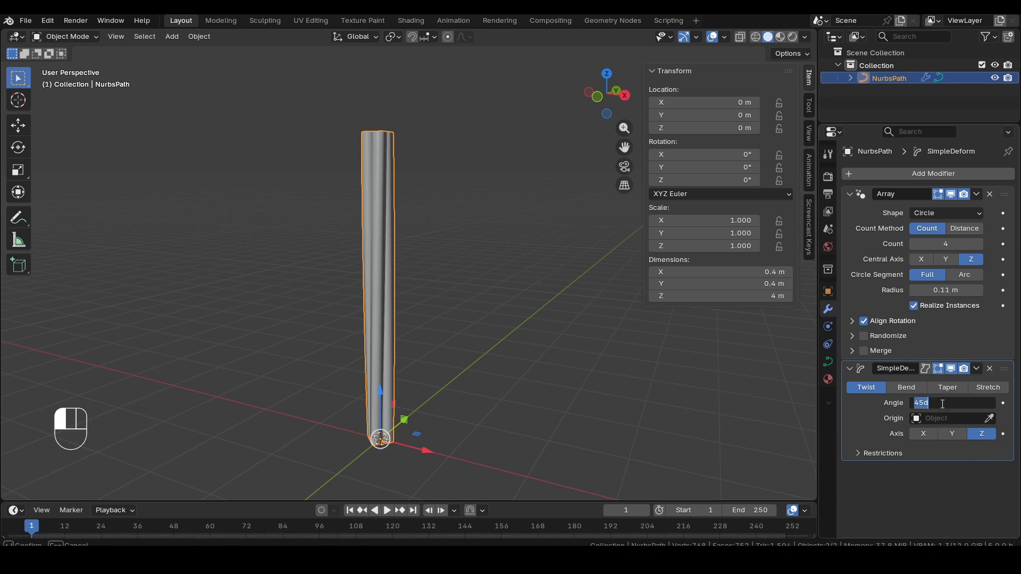
{"action": "type", "text": "180"}
{"action": "key", "text": "Return"}
{"action": "middle_click_drag", "start_coordinate": [688, 379], "coordinate": [522, 256]}
{"action": "key", "text": "n"}
{"action": "middle_click_drag", "start_coordinate": [527, 305], "coordinate": [594, 331]}
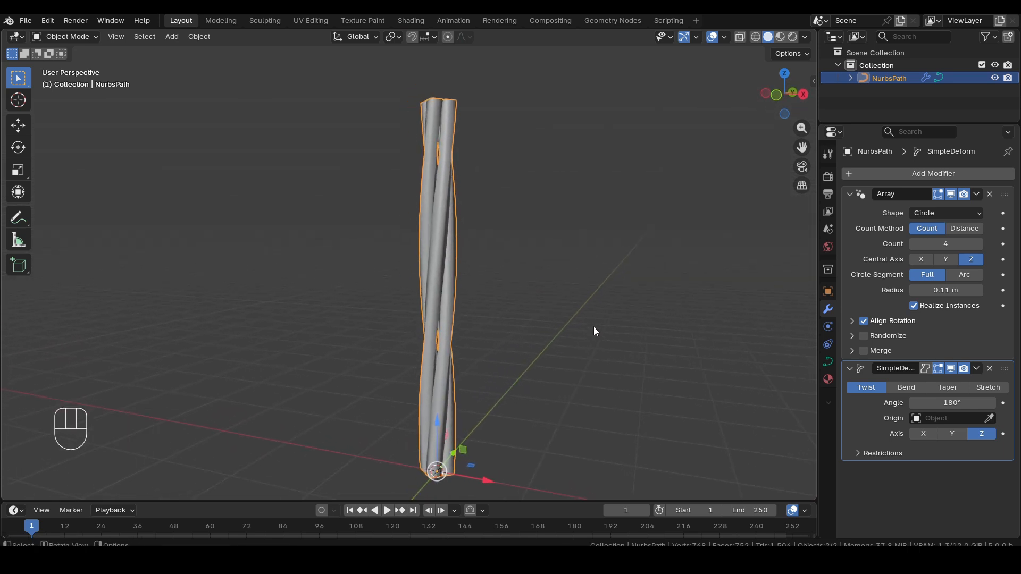
Step: Save the file and open the path in Edit Mode
{"action": "key", "text": "ctrl+s"}
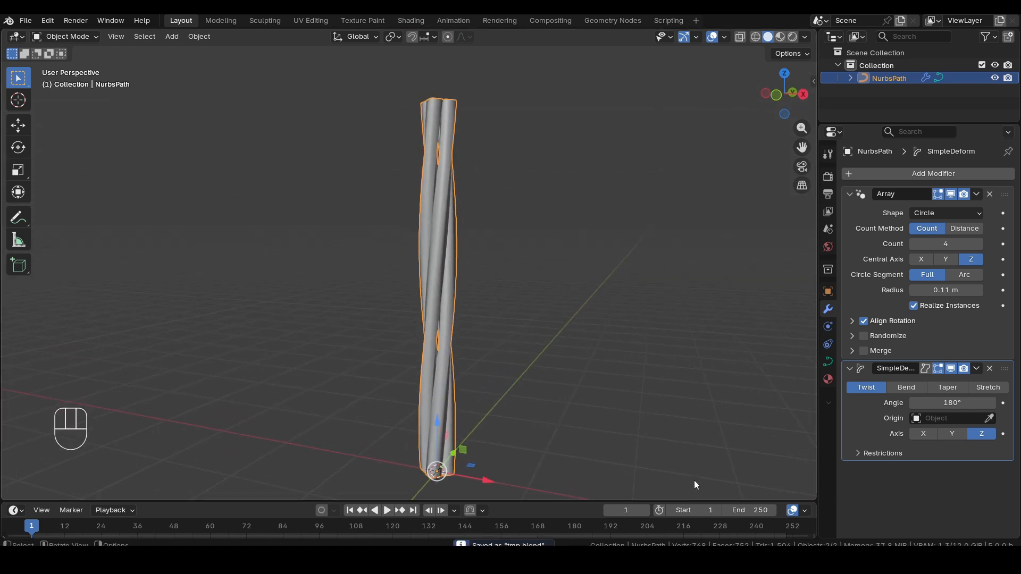
{"action": "key", "text": "Tab"}
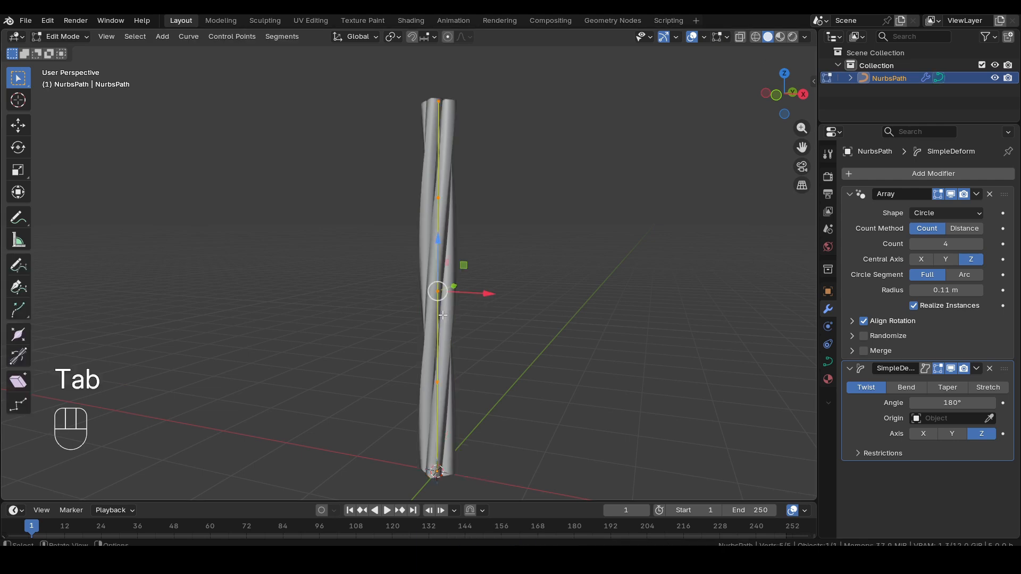
Step: Try scaling the whole path and moving it sideways along X, undoing both changes
{"action": "key", "text": "s"}
{"action": "left_click", "coordinate": [502, 333]}
{"action": "key", "text": "ctrl+z"}
{"action": "left_click_drag", "start_coordinate": [485, 293], "coordinate": [401, 286]}
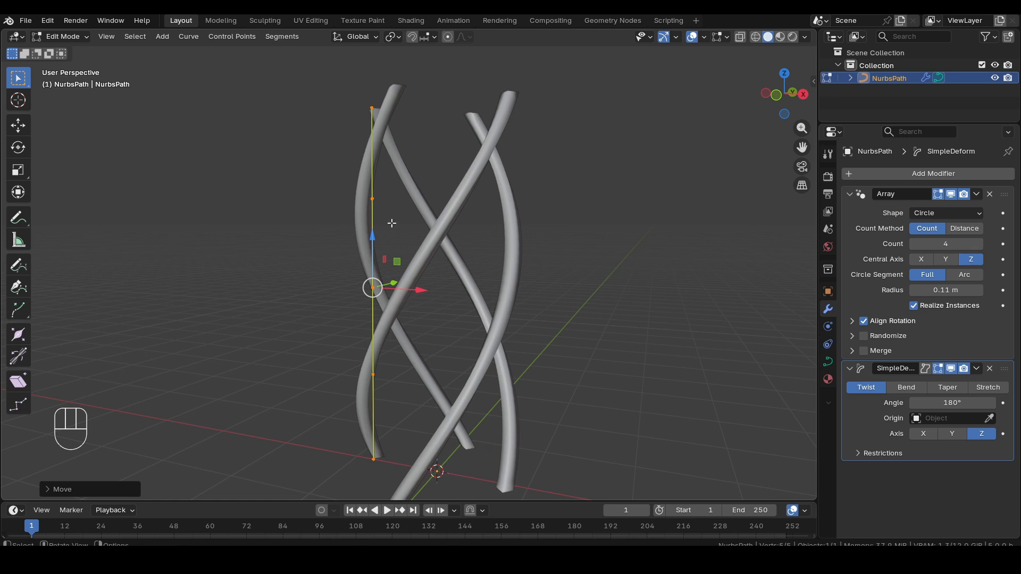
{"action": "key", "text": "ctrl+z"}
Step: Move the path's middle control point outward along X so the twisted rods bulge into a basket shape
{"action": "left_click_drag", "start_coordinate": [481, 294], "coordinate": [229, 269]}
{"action": "middle_click_drag", "start_coordinate": [465, 341], "coordinate": [435, 359]}
{"action": "left_click_drag", "start_coordinate": [217, 281], "coordinate": [338, 281]}
{"action": "key", "text": "KP_1"}
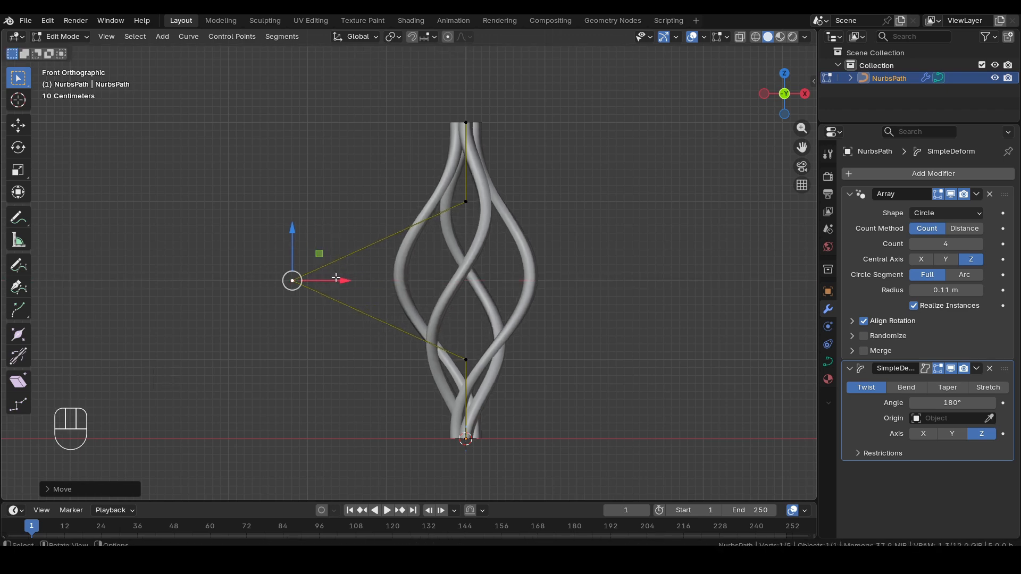
{"action": "scroll", "coordinate": [471, 355], "scroll_direction": "up", "scroll_amount": 1}
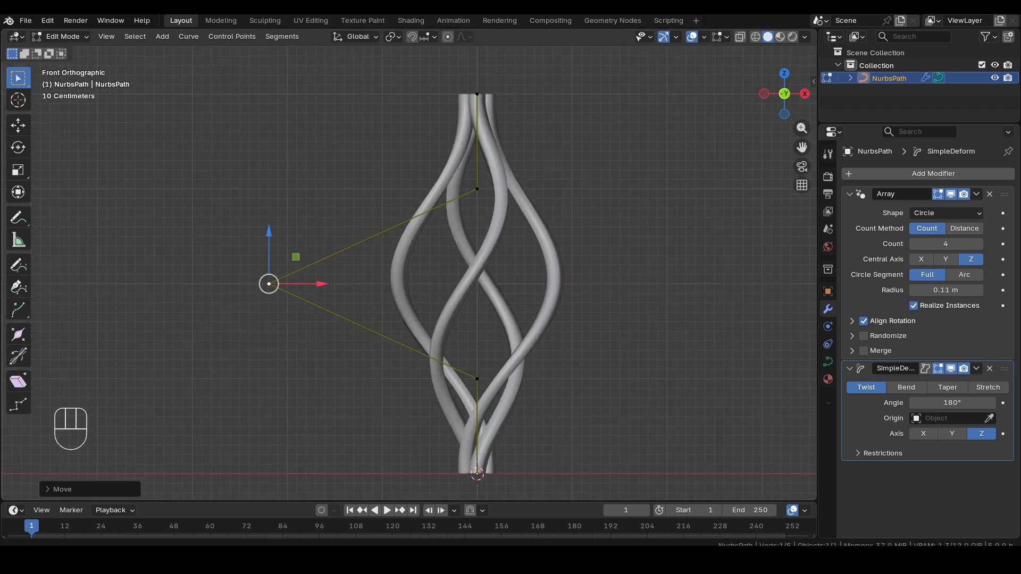
Step: Try scaling the two control points next to the middle one closer together along Z
{"action": "left_click", "coordinate": [457, 374]}
{"action": "left_click", "coordinate": [493, 198], "text": "shift"}
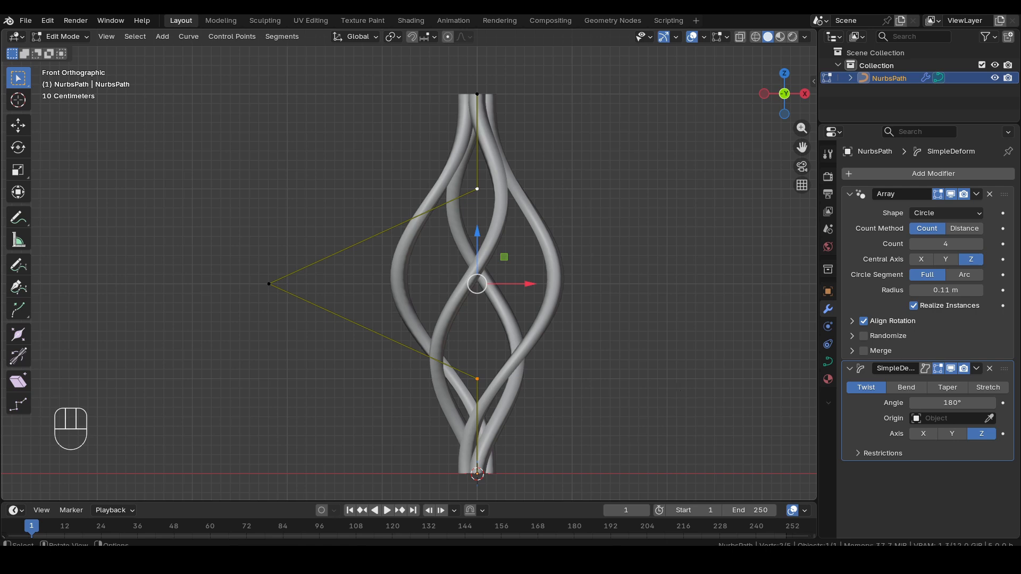
{"action": "key", "text": "s"}
{"action": "key", "text": "z"}
{"action": "left_click", "coordinate": [514, 283]}
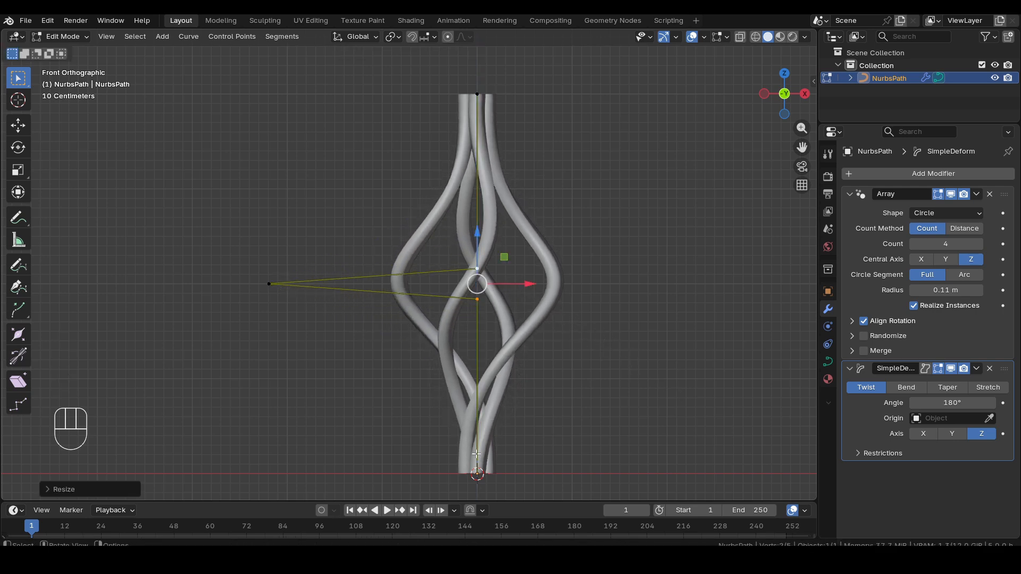
{"action": "key", "text": "ctrl+z"}
Step: Subdivide the path's top and bottom segments to add a control point in each
{"action": "left_click", "coordinate": [480, 191], "text": "shift"}
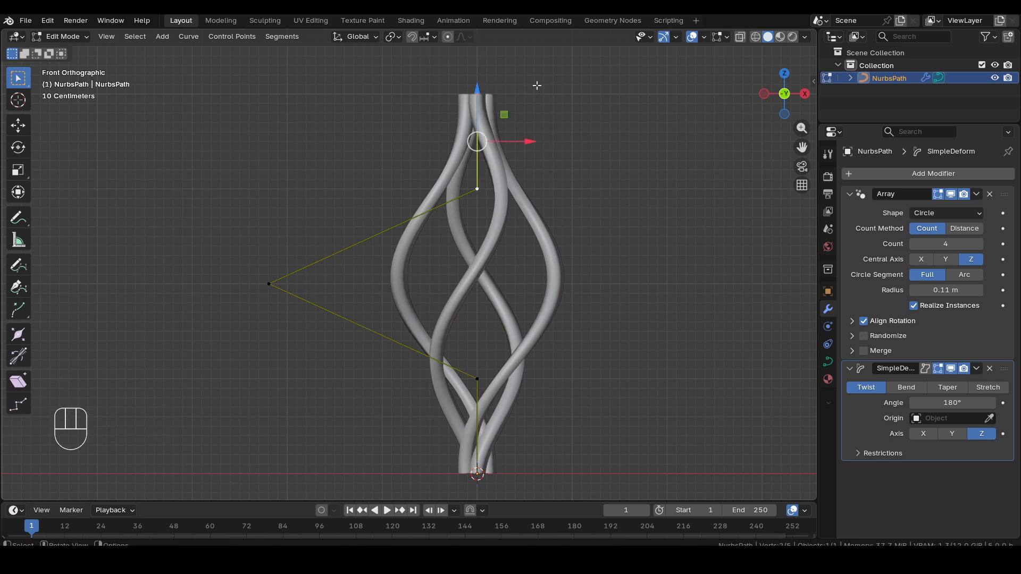
{"action": "left_click", "coordinate": [477, 378], "text": "shift"}
{"action": "left_click", "coordinate": [476, 473], "text": "shift"}
{"action": "right_click", "coordinate": [506, 210]}
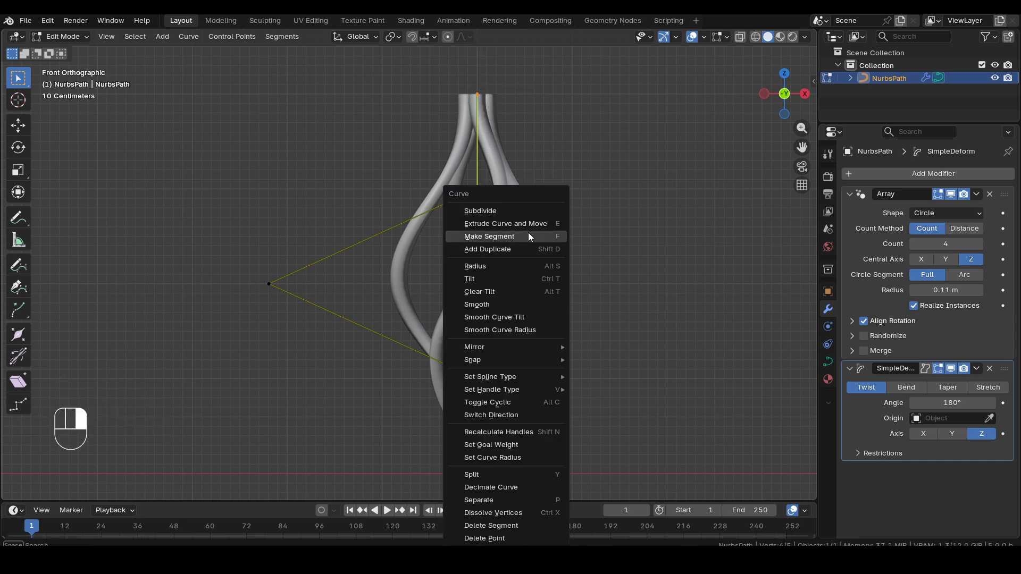
{"action": "left_click", "coordinate": [530, 212]}
{"action": "left_click", "coordinate": [480, 191]}
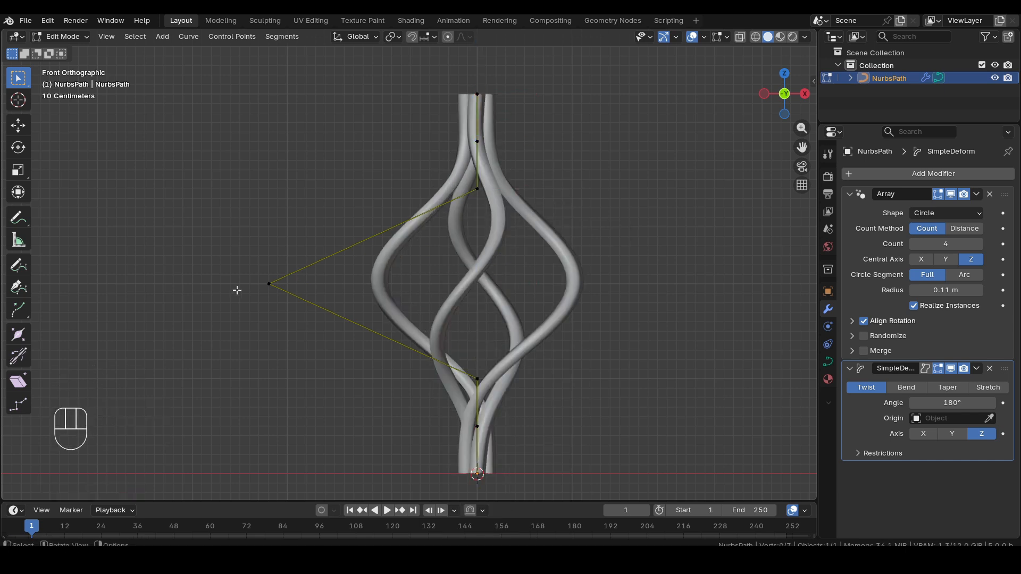
Step: Move the middle control point back inward along X to slim the basket's bulge
{"action": "left_click_drag", "start_coordinate": [312, 283], "coordinate": [418, 285]}
{"action": "middle_click_drag", "start_coordinate": [497, 319], "coordinate": [554, 362]}
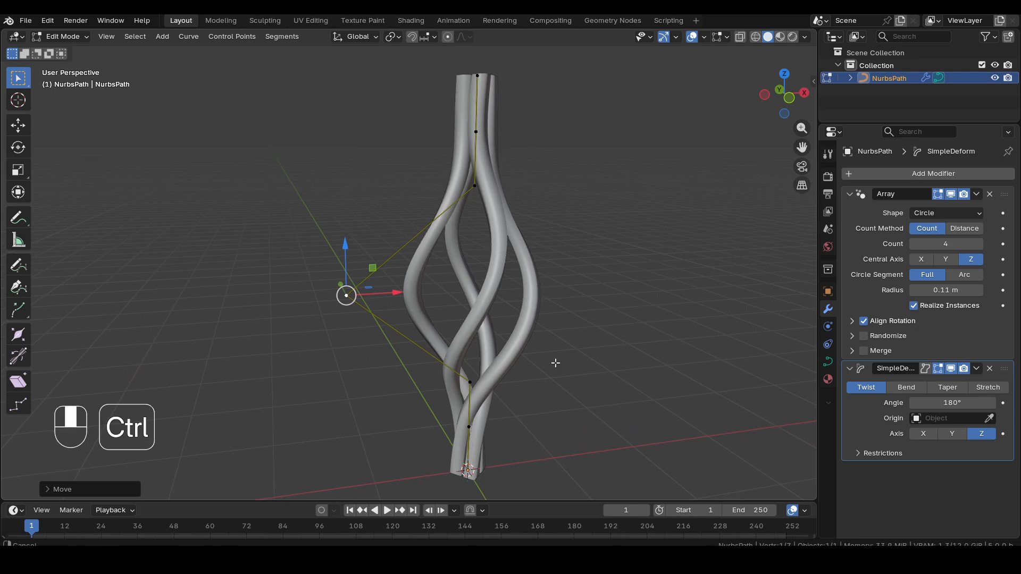
{"action": "left_click", "coordinate": [466, 318]}
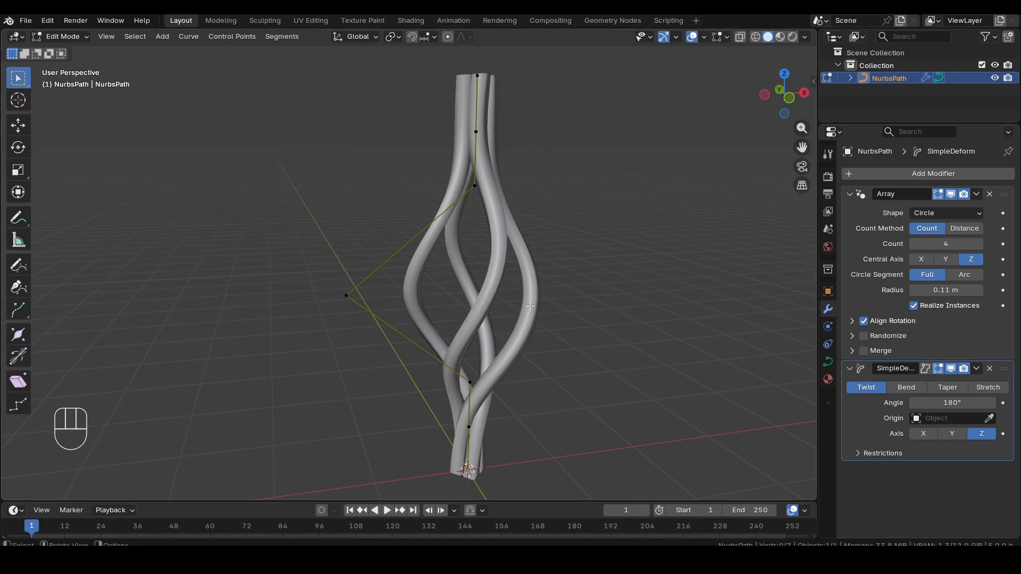
Step: Set the array count to 7 and the Simple Deform twist angle to 360° in Object Mode
{"action": "key", "text": "Tab"}
{"action": "left_click", "coordinate": [979, 244]}
{"action": "left_click", "coordinate": [979, 244]}
{"action": "left_click", "coordinate": [980, 245]}
{"action": "middle_click_drag", "start_coordinate": [689, 314], "coordinate": [627, 275]}
{"action": "left_click_drag", "start_coordinate": [952, 403], "coordinate": [907, 403]}
{"action": "type", "text": "360"}
{"action": "key", "text": "Return"}
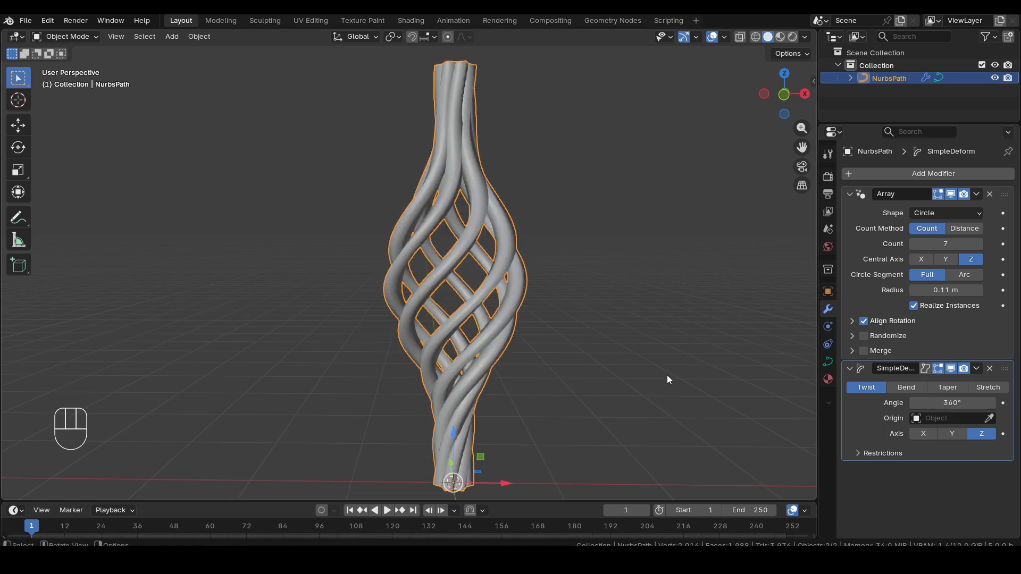
Step: Fine-tune the middle control point's position along X in Edit Mode to adjust the basket's width
{"action": "middle_click_drag", "start_coordinate": [667, 375], "coordinate": [579, 340]}
{"action": "key", "text": "Tab"}
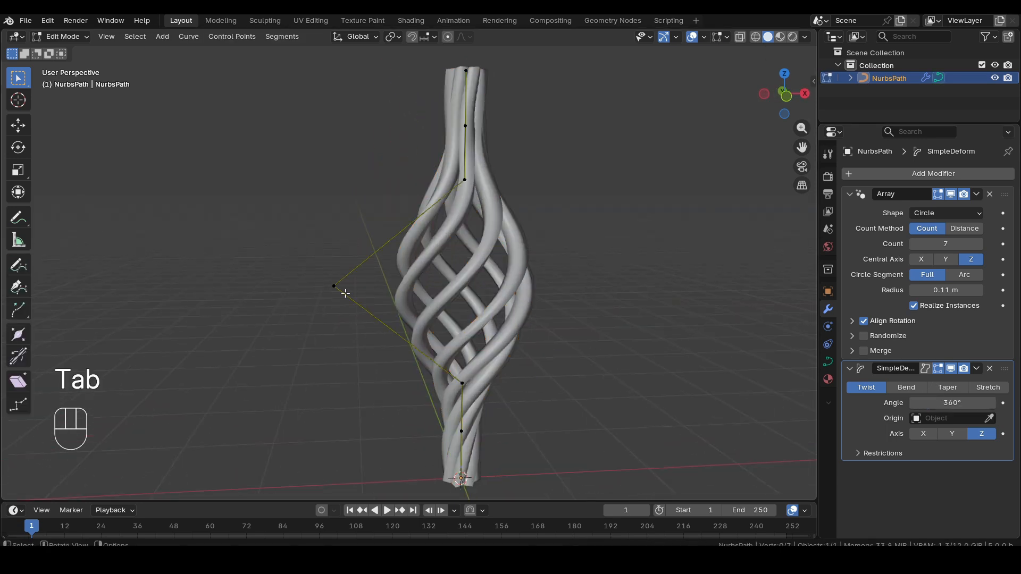
{"action": "left_click", "coordinate": [343, 292]}
{"action": "mouse_move", "coordinate": [391, 287]}
{"action": "left_mouse_down"}
{"action": "mouse_move", "coordinate": [360, 288]}
{"action": "mouse_move", "coordinate": [384, 286]}
{"action": "left_mouse_up"}
{"action": "middle_click_drag", "start_coordinate": [520, 308], "coordinate": [516, 370]}
Step: Try a higher bevel resolution for the rods and return it to 0
{"action": "scroll", "coordinate": [522, 374], "scroll_direction": "up", "scroll_amount": 2}
{"action": "left_click", "coordinate": [827, 362]}
{"action": "scroll", "coordinate": [951, 414], "scroll_direction": "down", "scroll_amount": 3}
{"action": "left_click", "coordinate": [992, 445]}
{"action": "left_click", "coordinate": [992, 445]}
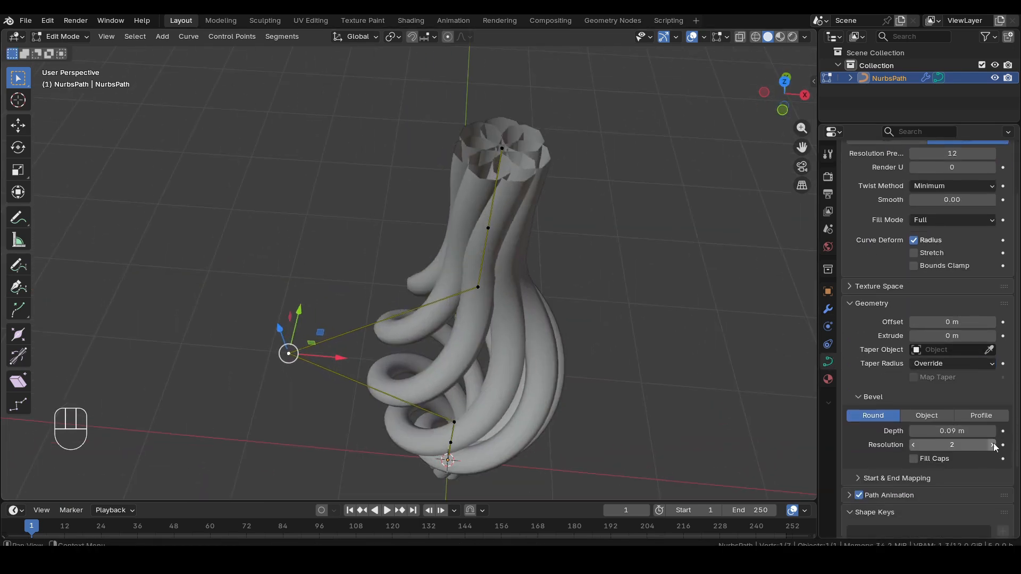
{"action": "left_click", "coordinate": [992, 445]}
{"action": "middle_click_drag", "start_coordinate": [404, 383], "coordinate": [390, 321]}
{"action": "scroll", "coordinate": [390, 321], "scroll_direction": "down", "scroll_amount": 2}
{"action": "left_click_drag", "start_coordinate": [953, 447], "coordinate": [928, 447]}
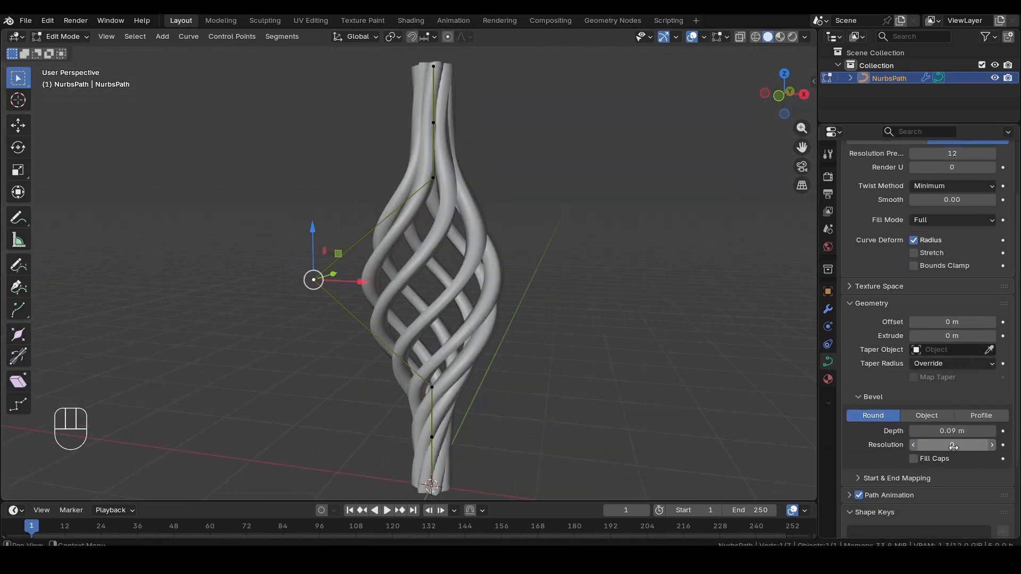
Step: Duplicate the twisted bar twice in Object Mode, placing one copy on each side of the original along X
{"action": "scroll", "coordinate": [458, 305], "scroll_direction": "down", "scroll_amount": 2}
{"action": "middle_click_drag", "start_coordinate": [458, 305], "coordinate": [479, 300]}
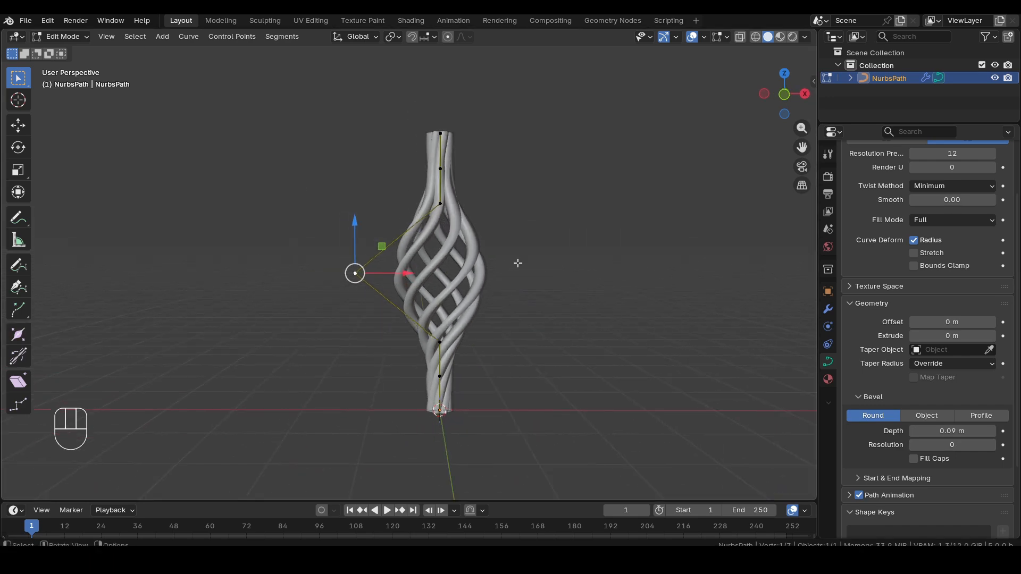
{"action": "key", "text": "Tab"}
{"action": "key", "text": "shift+d"}
{"action": "left_click", "coordinate": [494, 357]}
{"action": "left_click_drag", "start_coordinate": [488, 413], "coordinate": [701, 414]}
{"action": "key", "text": "shift+d"}
{"action": "left_click", "coordinate": [277, 409]}
{"action": "key", "text": "ctrl+z"}
{"action": "key", "text": "shift+d"}
{"action": "left_click", "coordinate": [280, 411]}
{"action": "left_click", "coordinate": [250, 319]}
Step: Reduce the array count to 4 on the left copy and 6 on the right copy
{"action": "key", "text": "KP_1"}
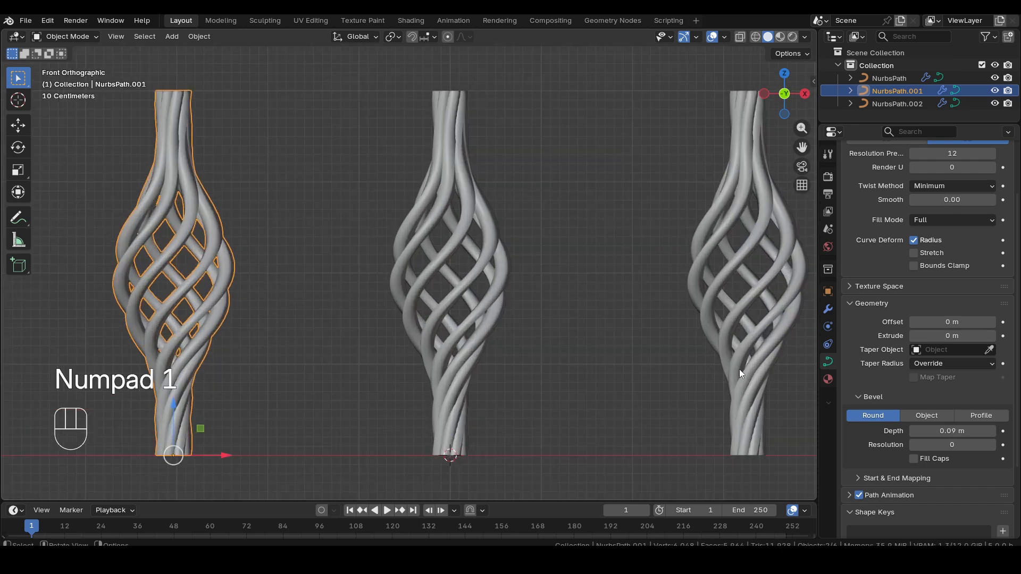
{"action": "middle_click_drag", "start_coordinate": [738, 369], "coordinate": [699, 372], "text": "shift"}
{"action": "middle_click_drag", "start_coordinate": [699, 373], "coordinate": [700, 382], "text": "ctrl"}
{"action": "left_click", "coordinate": [827, 309]}
{"action": "mouse_move", "coordinate": [944, 245]}
{"action": "left_mouse_down"}
{"action": "mouse_move", "coordinate": [917, 245]}
{"action": "mouse_move", "coordinate": [927, 245]}
{"action": "left_mouse_up"}
{"action": "left_click", "coordinate": [702, 298]}
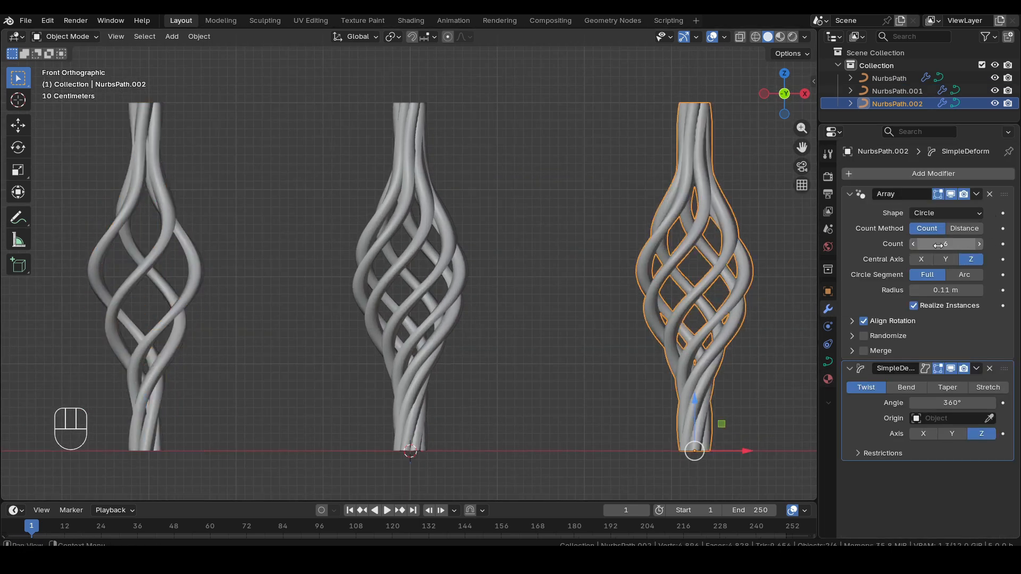
Step: Try to shorten the right copy by scaling the whole object along Z
{"action": "key", "text": "s"}
{"action": "key", "text": "z"}
{"action": "left_click", "coordinate": [720, 401]}
{"action": "key", "text": "ctrl+z"}
Step: Scale the right copy's control points along Z in Edit Mode to shorten the bar
{"action": "key", "text": "Tab"}
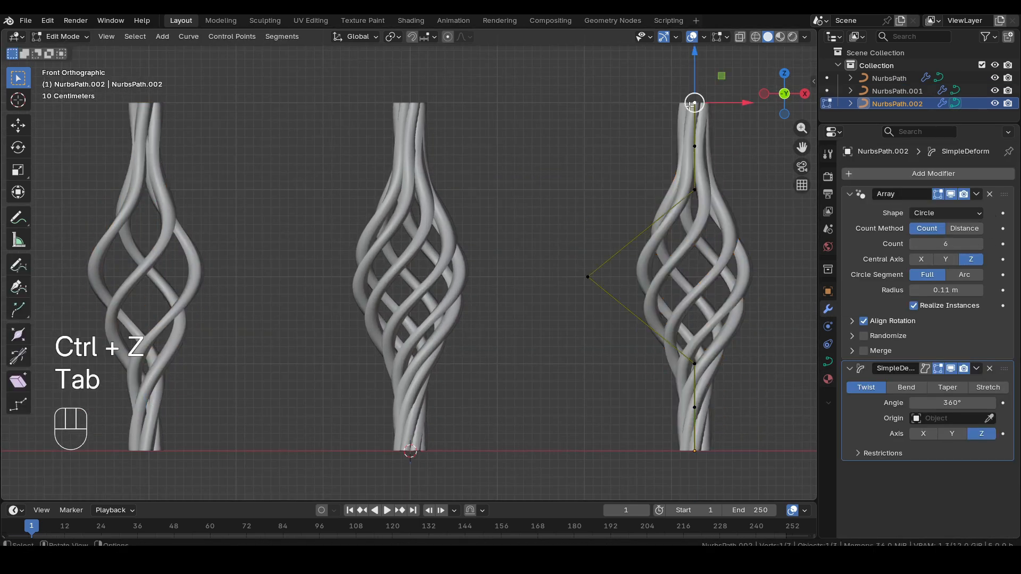
{"action": "key", "text": "alt+a"}
{"action": "key", "text": "b"}
{"action": "left_click_drag", "start_coordinate": [619, 89], "coordinate": [786, 474]}
{"action": "key", "text": "s"}
{"action": "key", "text": "z"}
{"action": "left_click", "coordinate": [747, 404]}
Step: Gather the right copy's upper control points together by scaling them along Z
{"action": "key", "text": "alt+a"}
{"action": "key", "text": "b"}
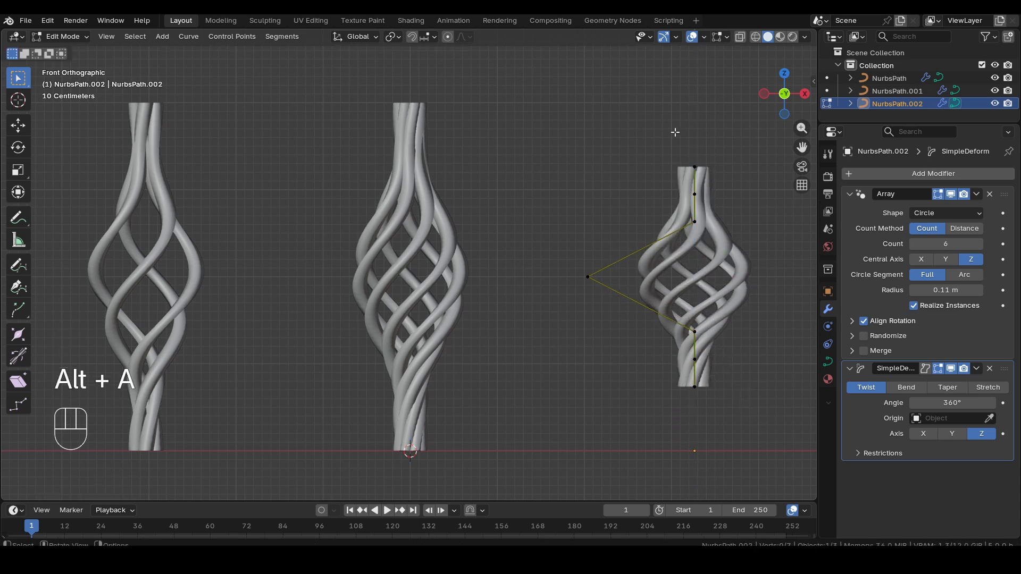
{"action": "left_click_drag", "start_coordinate": [664, 133], "coordinate": [752, 276]}
{"action": "key", "text": "s"}
{"action": "key", "text": "z"}
{"action": "left_click", "coordinate": [699, 203]}
Step: Gather the right copy's lower control points together along Z and return to Object Mode
{"action": "key", "text": "alt+a"}
{"action": "key", "text": "b"}
{"action": "left_click_drag", "start_coordinate": [657, 305], "coordinate": [758, 441]}
{"action": "key", "text": "s"}
{"action": "key", "text": "z"}
{"action": "left_click", "coordinate": [743, 368]}
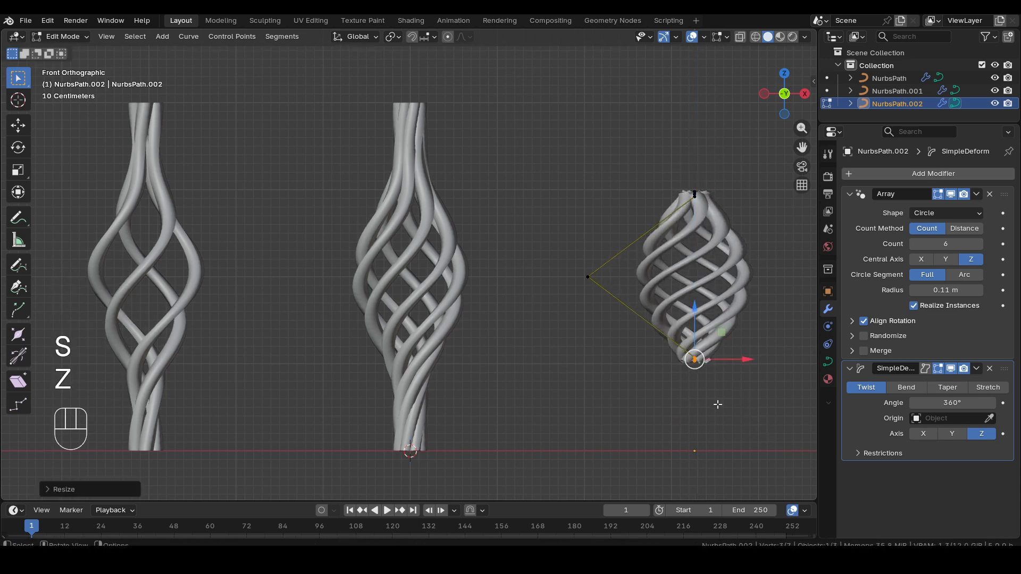
{"action": "key", "text": "Tab"}
Step: Try a 180° twist angle on the middle bar and return it to 360°
{"action": "left_click", "coordinate": [423, 358]}
{"action": "double_click", "coordinate": [941, 403]}
{"action": "type", "text": "180"}
{"action": "key", "text": "Return"}
{"action": "left_click", "coordinate": [942, 406]}
{"action": "type", "text": "360"}
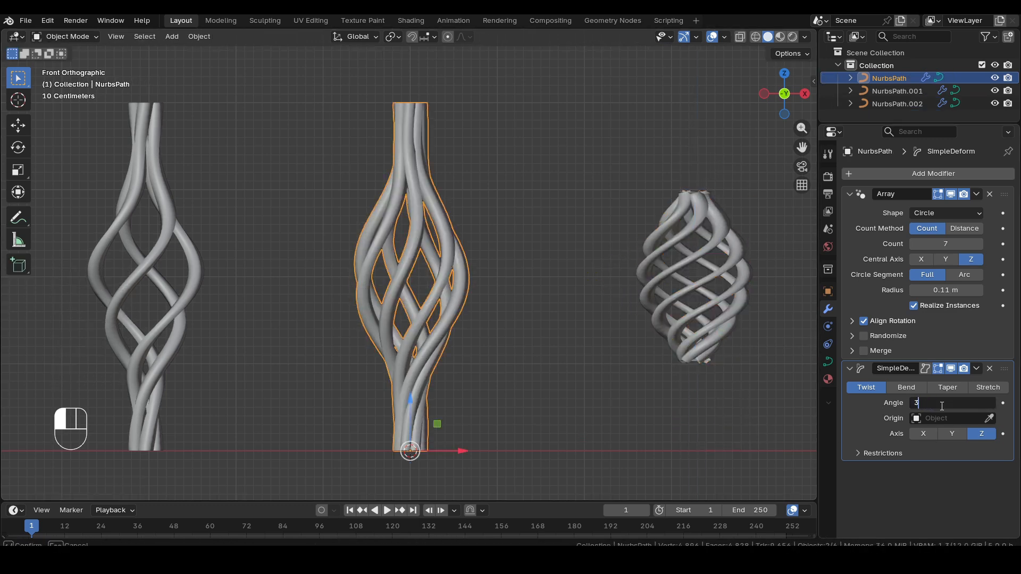
{"action": "key", "text": "Return"}
Step: Set the left copy's twist angle to 180°
{"action": "left_click", "coordinate": [172, 303]}
{"action": "left_click", "coordinate": [945, 399]}
{"action": "type", "text": "180"}
{"action": "left_click", "coordinate": [717, 329]}
Step: Convert the middle twisted bar to a mesh
{"action": "mouse_move", "coordinate": [461, 349]}
{"action": "middle_mouse_down"}
{"action": "mouse_move", "coordinate": [518, 372]}
{"action": "mouse_move", "coordinate": [470, 365]}
{"action": "middle_mouse_up"}
{"action": "left_click", "coordinate": [464, 365]}
{"action": "right_click", "coordinate": [462, 365]}
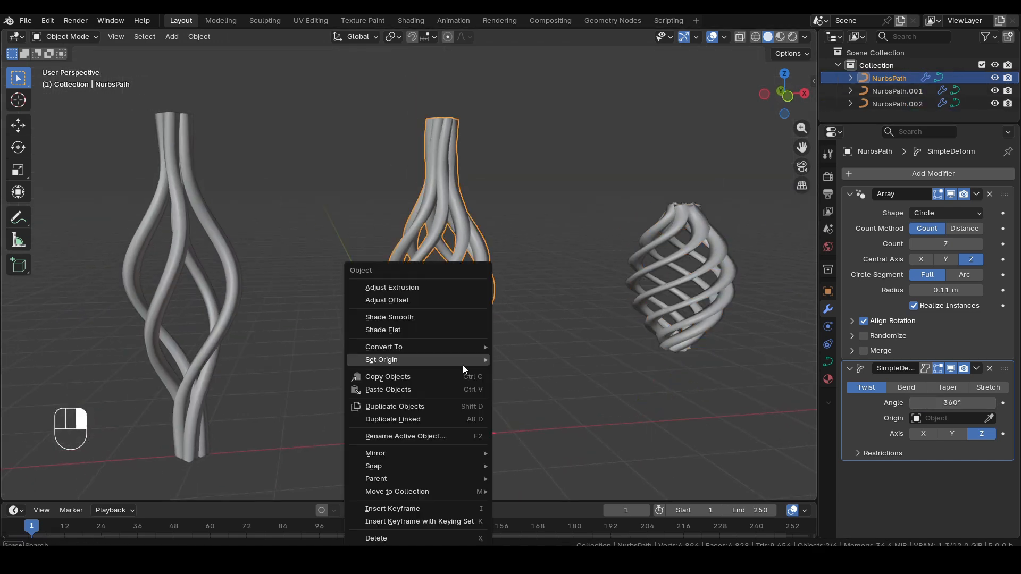
{"action": "mouse_move", "coordinate": [453, 346]}
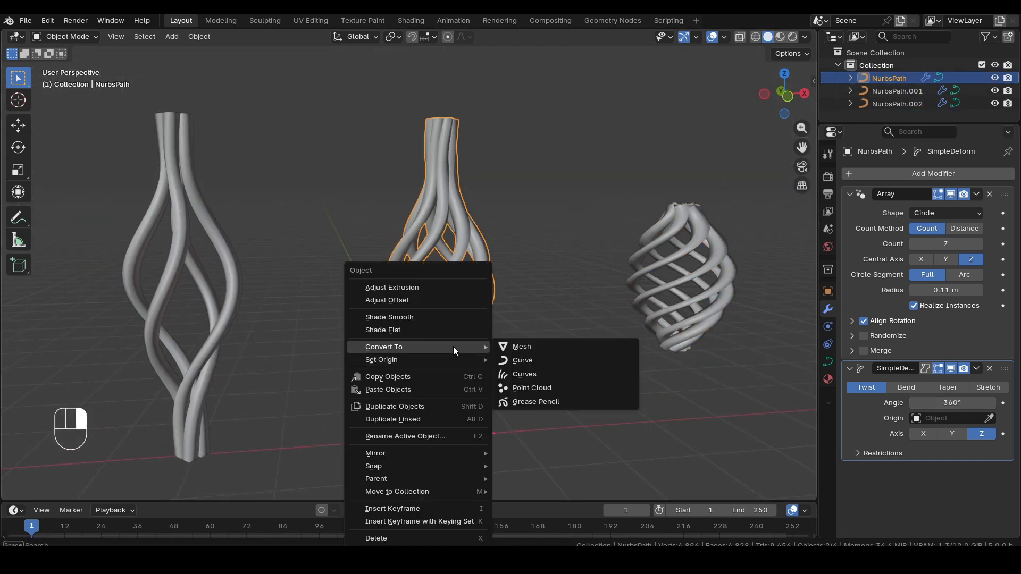
{"action": "left_click", "coordinate": [525, 349]}
Step: Examine the converted bar's mesh topology in Edit Mode, and view all three bars in Object Mode
{"action": "key", "text": "Tab"}
{"action": "scroll", "coordinate": [492, 369], "scroll_direction": "up", "scroll_amount": 2}
{"action": "scroll", "coordinate": [492, 369], "scroll_direction": "up", "scroll_amount": 3}
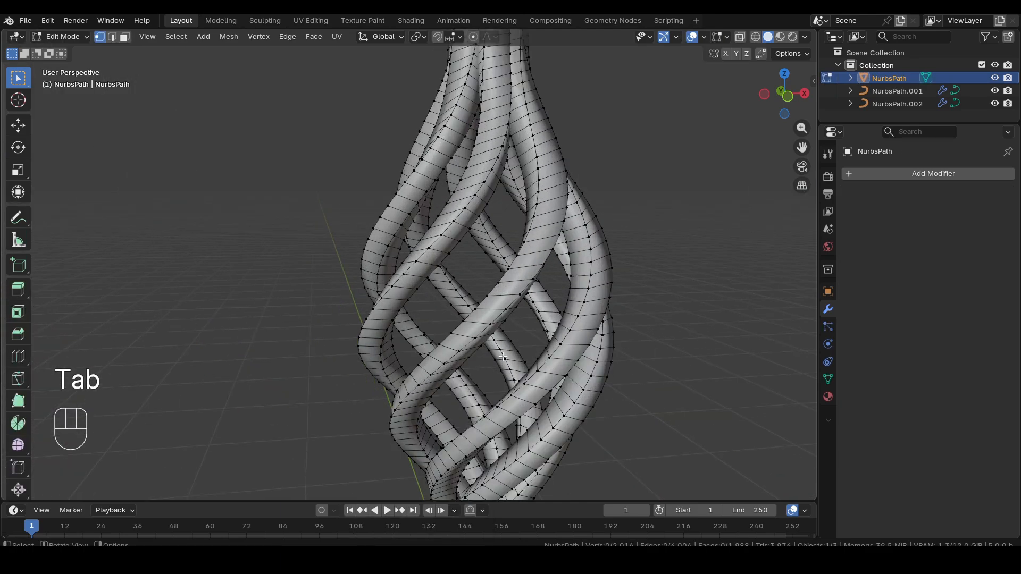
{"action": "key", "text": "alt+a"}
{"action": "middle_click_drag", "start_coordinate": [493, 369], "coordinate": [581, 335]}
{"action": "scroll", "coordinate": [560, 282], "scroll_direction": "down", "scroll_amount": 5}
{"action": "key", "text": "Tab"}
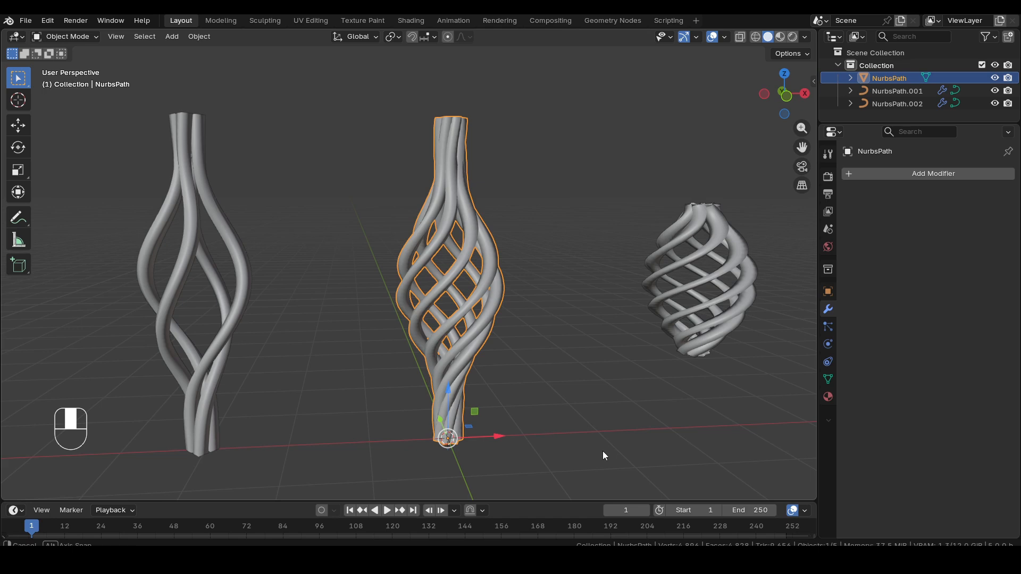
{"action": "mouse_move", "coordinate": [602, 451]}
{"action": "middle_mouse_down"}
{"action": "mouse_move", "coordinate": [581, 450]}
{"action": "mouse_move", "coordinate": [617, 456]}
{"action": "middle_mouse_up"}
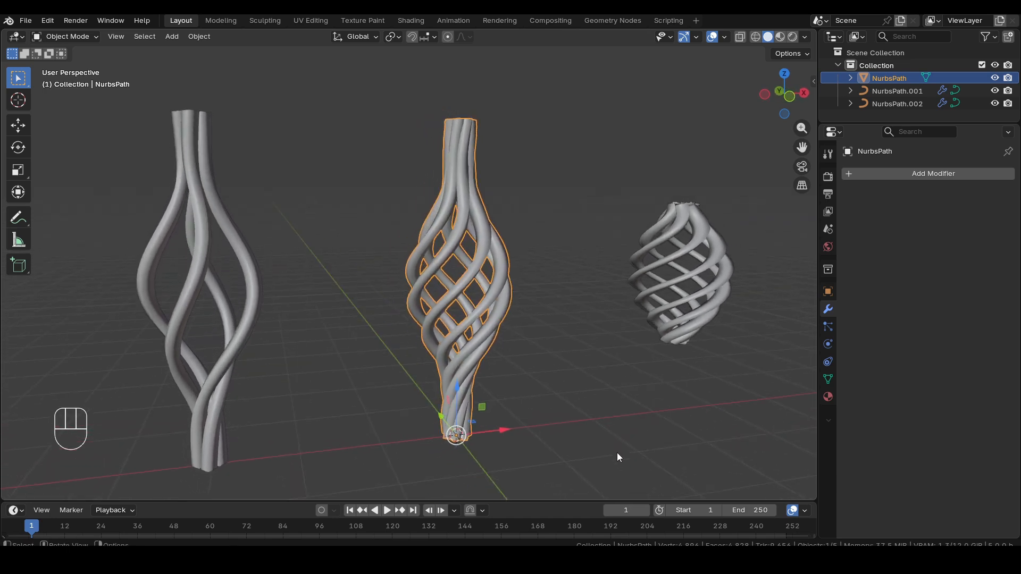